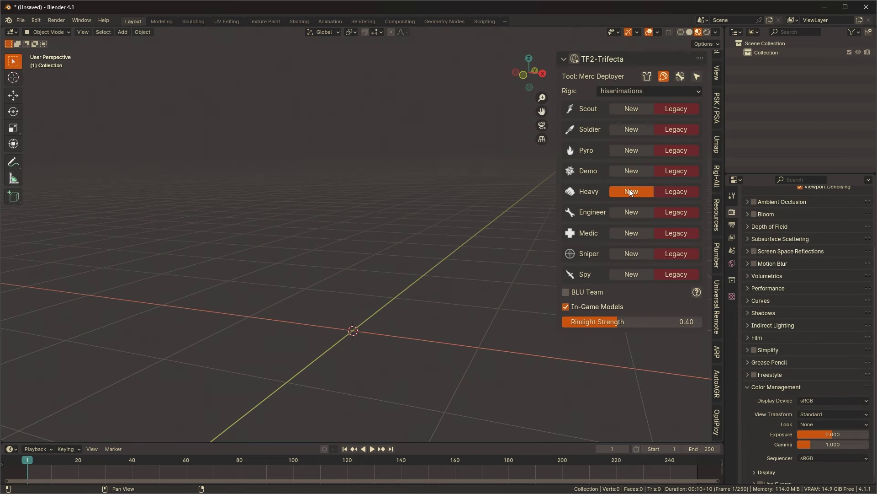
Deploy the new Heavy rig and load the Siberian Sweater cosmetic onto it
left_click(626, 191)
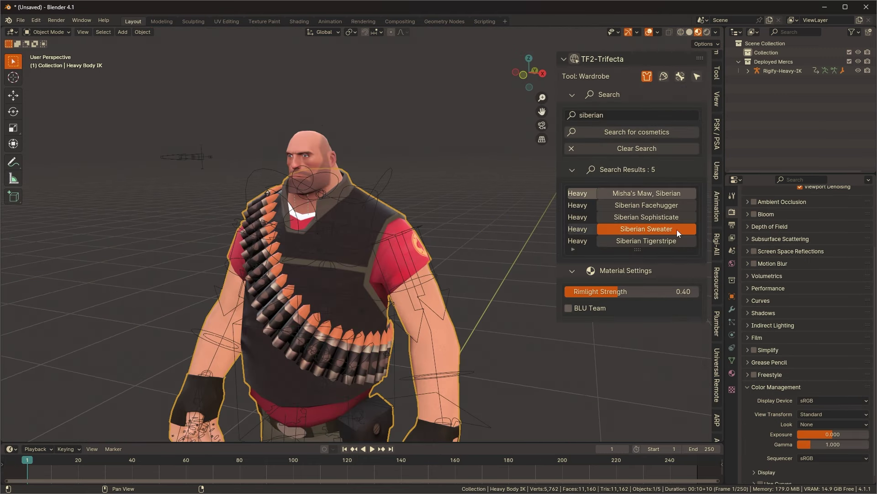
left_click(677, 229)
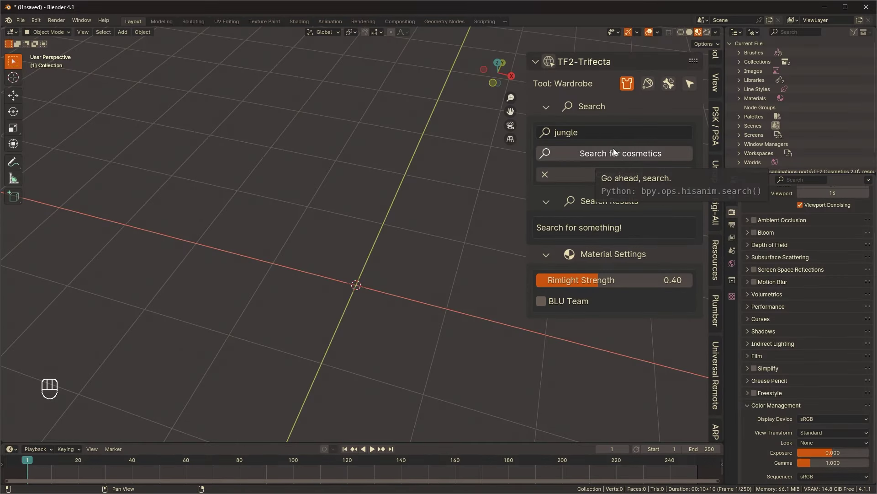
Search the cosmetics for "jungle" and load the Jungle Jersey onto the red Scout
left_click(613, 148)
left_click(622, 227)
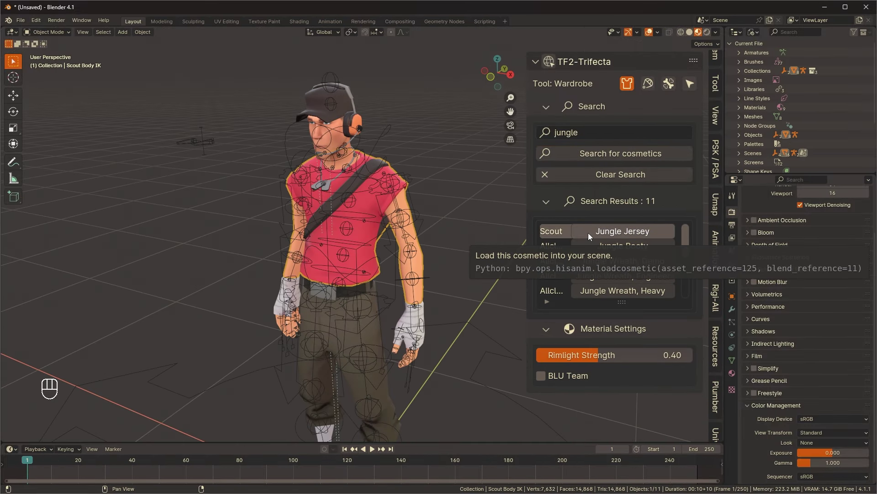
left_click(588, 232)
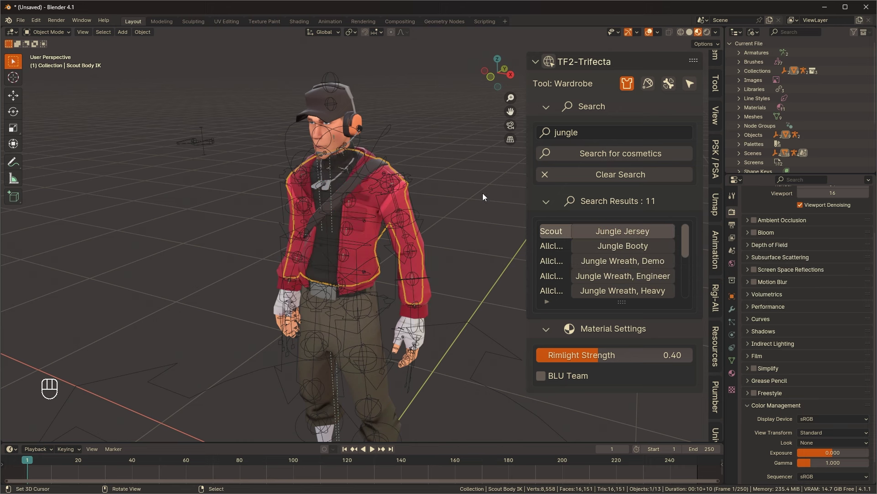
middle_click_drag(433, 217, 437, 204)
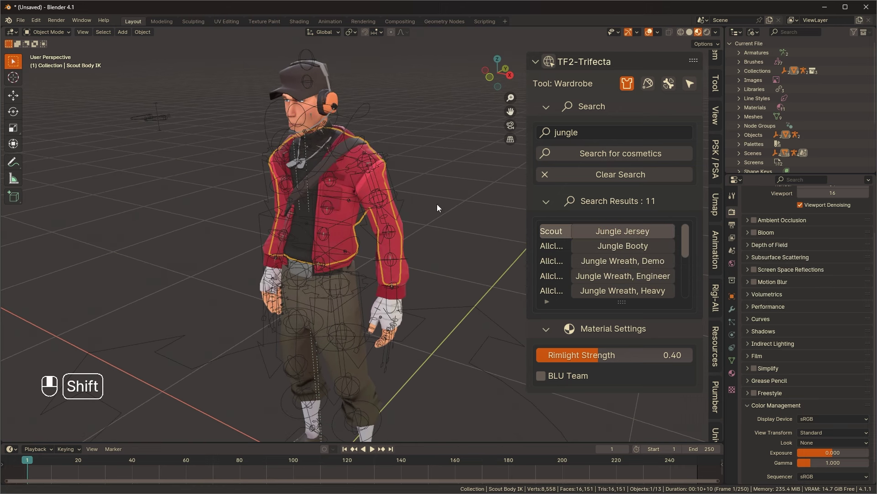
left_click(612, 226, "shift")
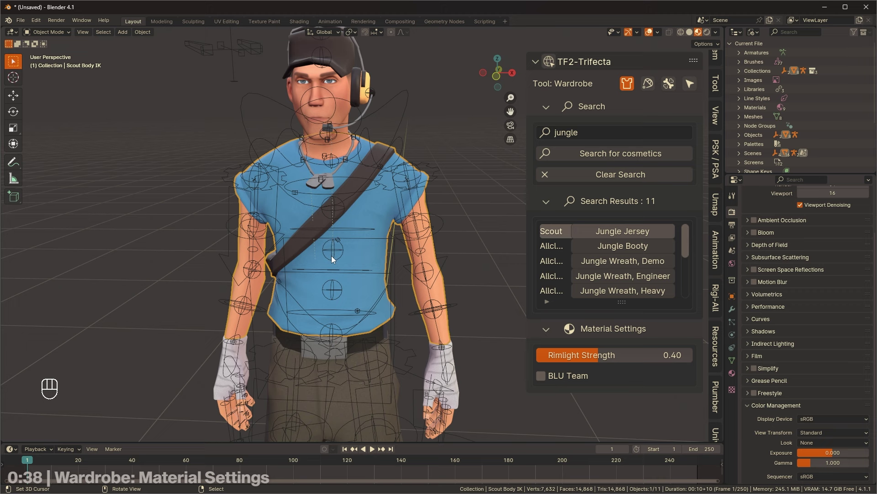
Enable the BLU Team material setting and load the Jungle Jersey onto the blue Scout
left_click(541, 376)
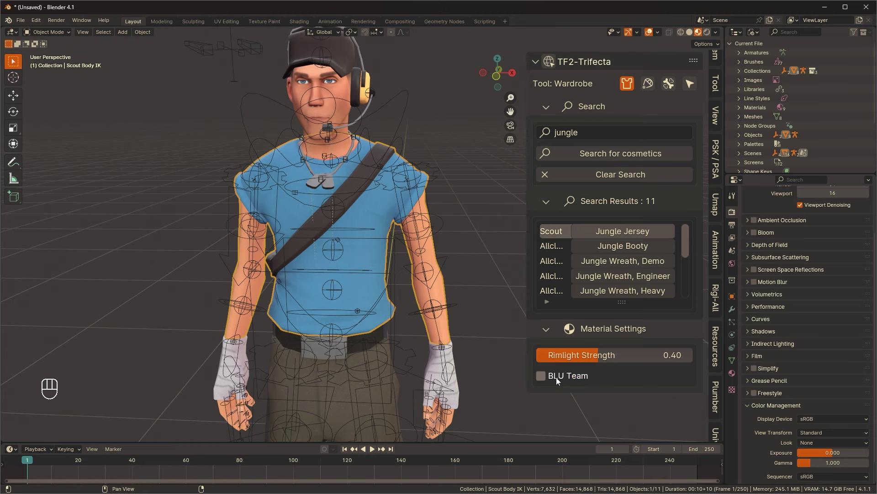
left_click(621, 231)
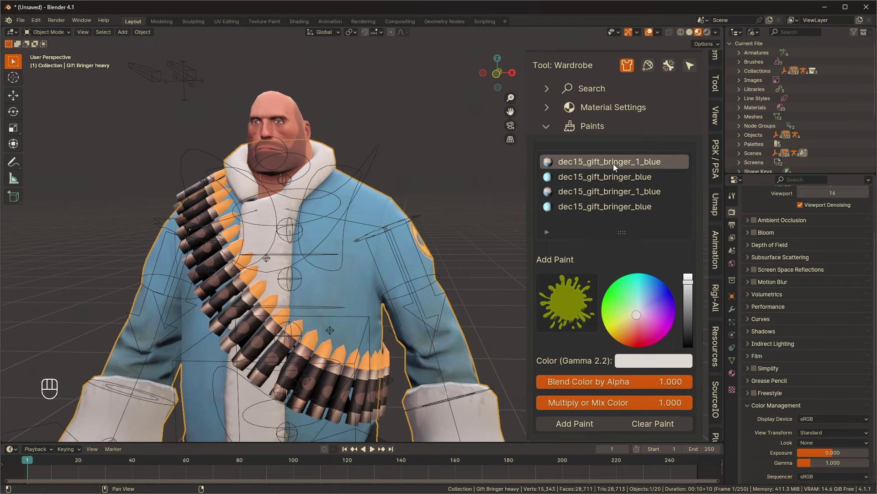
Choose the Drably Olive paint for the Gift Bringer coat's dec15_gift_bringer_1_blue material and add it
scroll(637, 189, "down", 3, "ctrl")
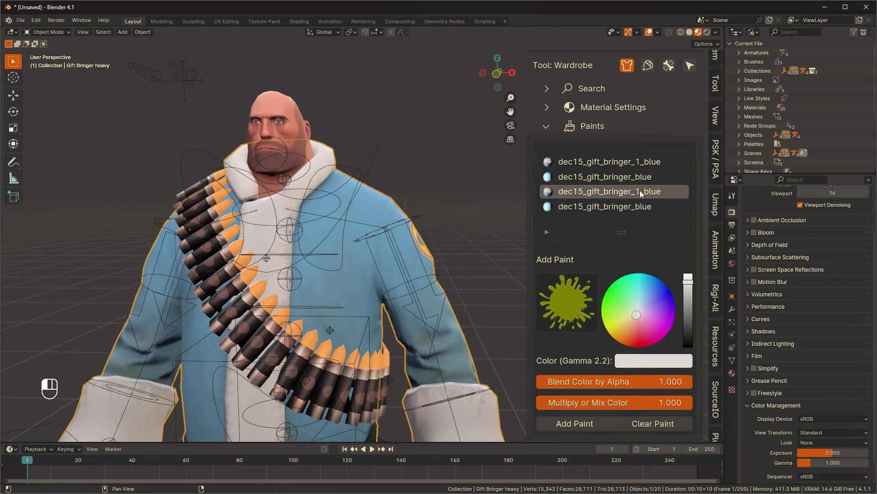
scroll(638, 191, "up", 3, "ctrl")
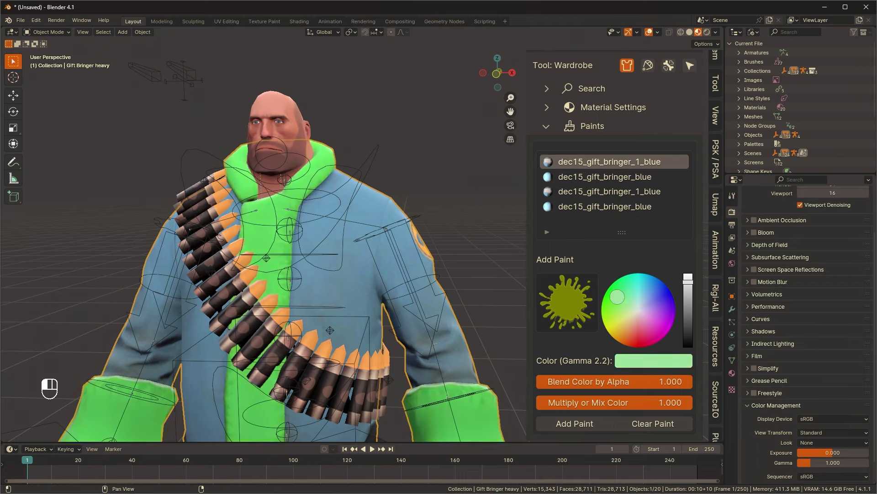
left_click(577, 300)
scroll(326, 96, "up", 2)
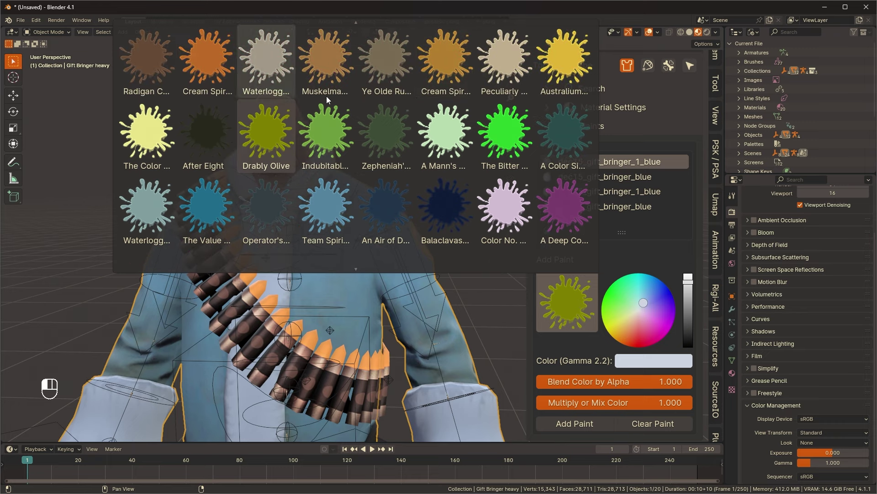
left_click(281, 142)
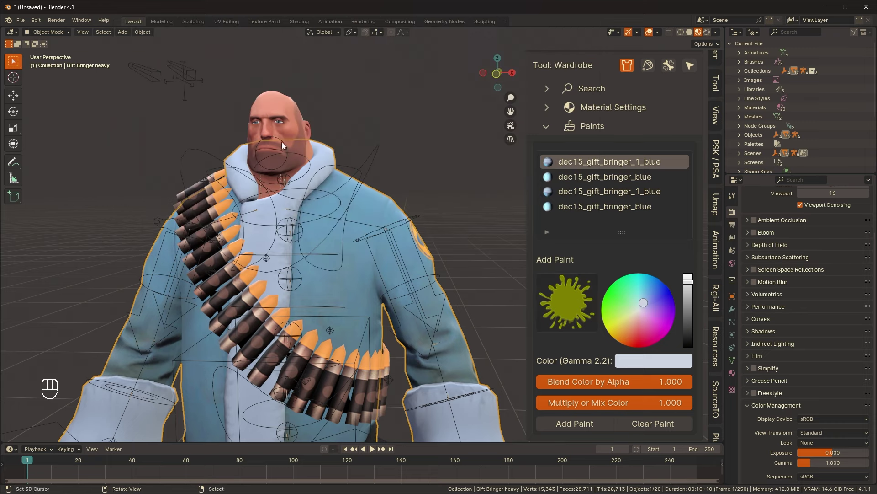
left_click(594, 420)
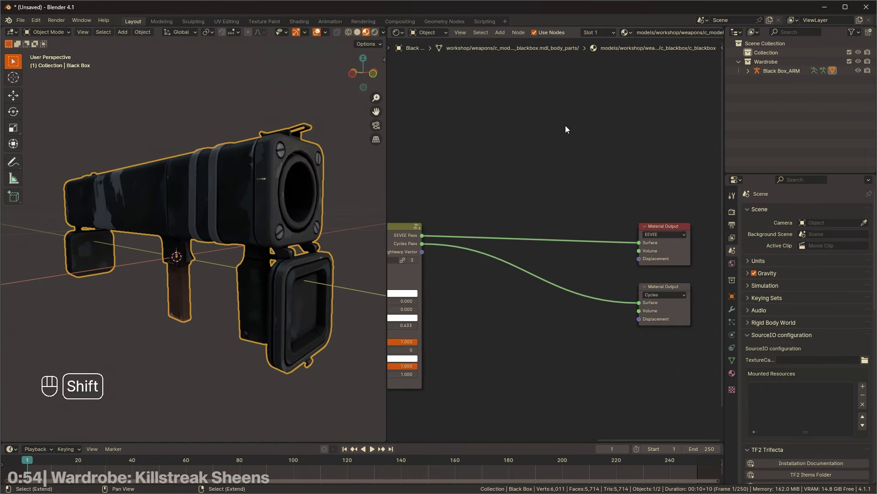
Add a Killstreak Sheen node between the Black Box material's EEVEE Pass and its EEVEE Material Output
key("shift+a")
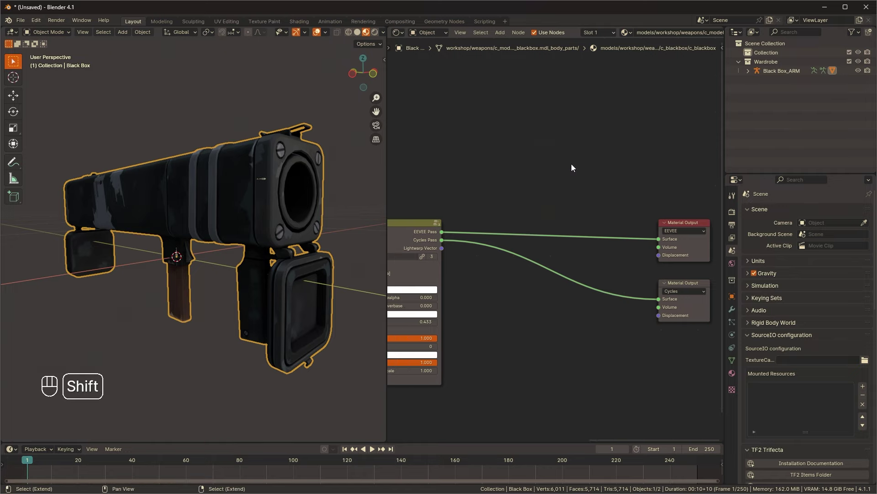
key("shift+a")
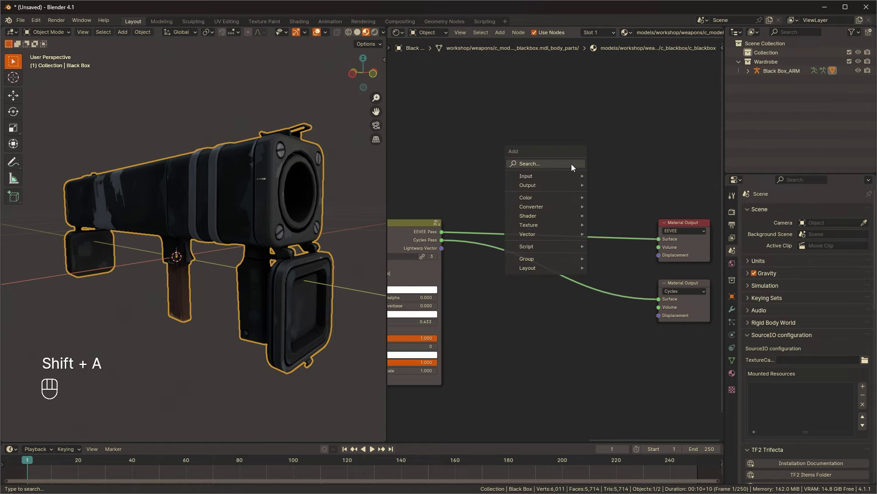
type("kill")
key("Return")
left_click(551, 177)
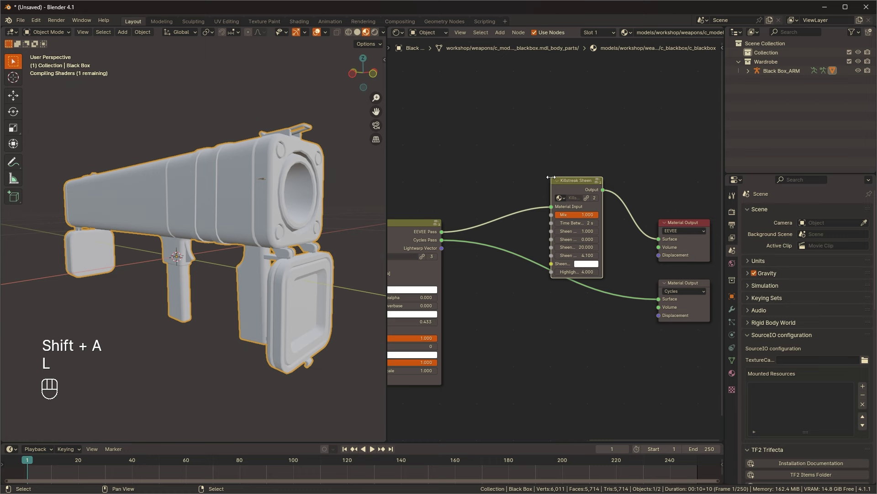
key("g")
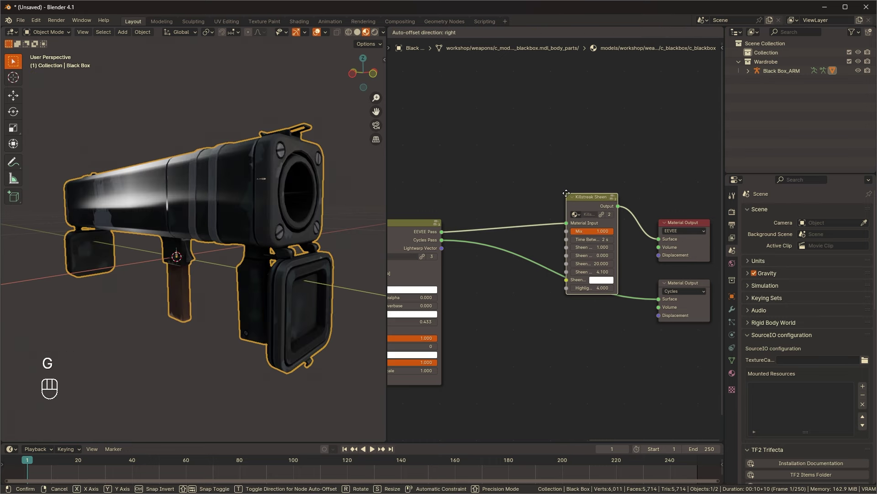
left_click(542, 161)
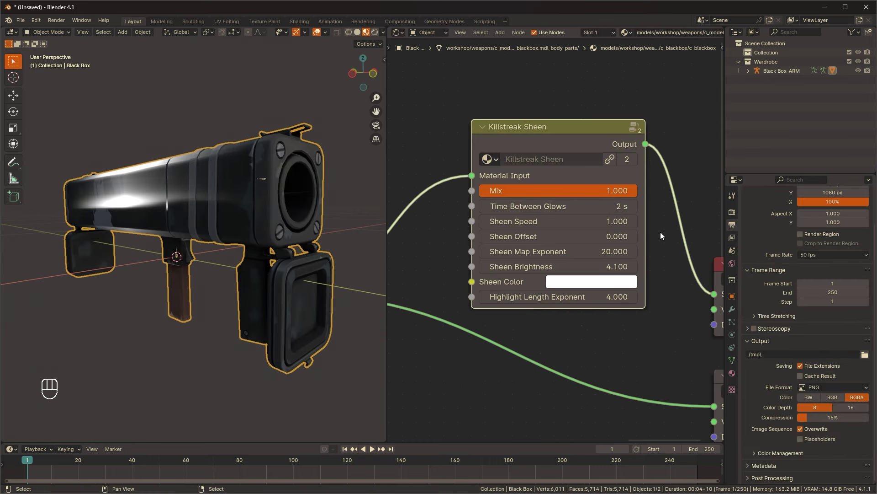
Set the Killstreak Sheen node's Sheen Speed to 9.3 and play the animation to preview the glow
left_click_drag(594, 222, 630, 221)
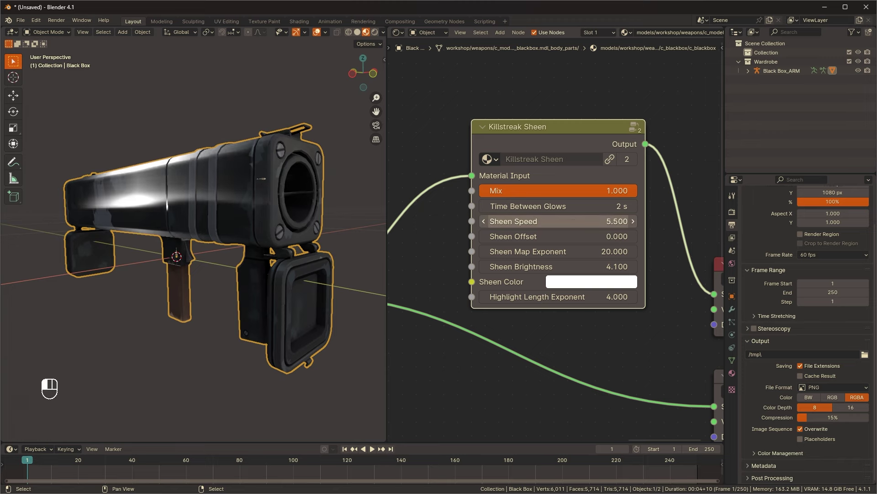
key("alt+a")
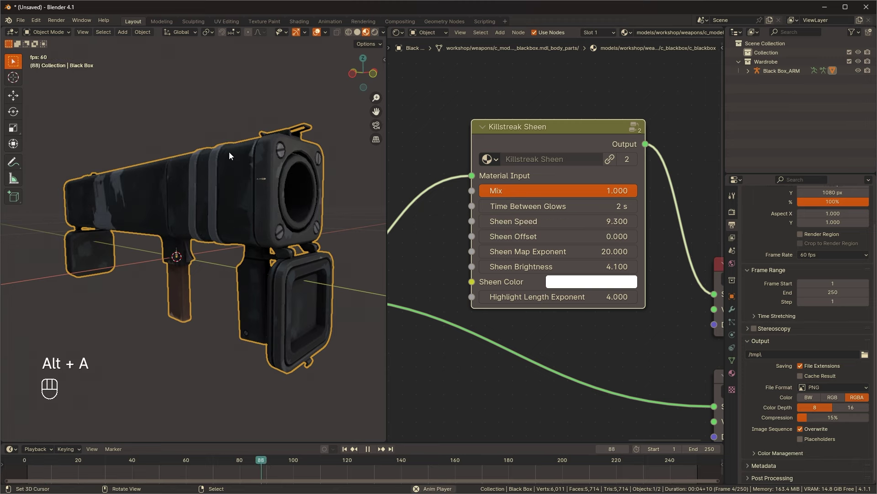
key("alt+a")
Add a Sheen Colors group node and place it near the Killstreak Sheen node
middle_click_drag(459, 168, 537, 194)
key("shift+a")
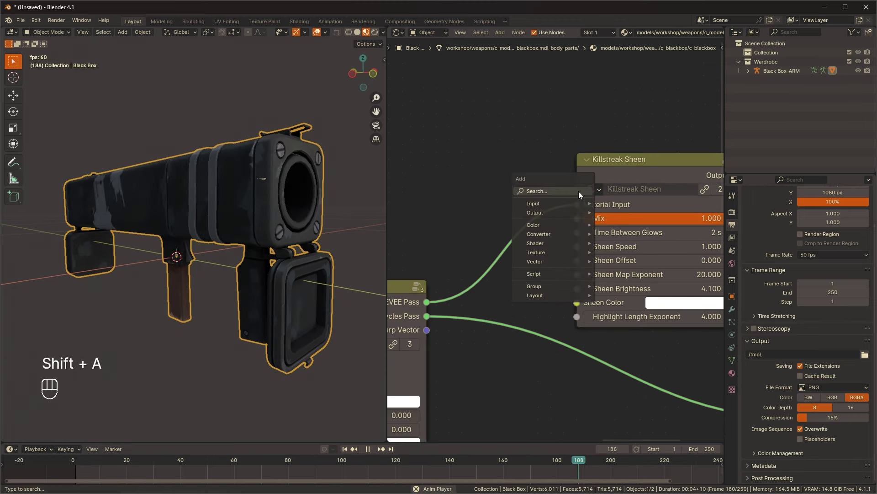
type("shee")
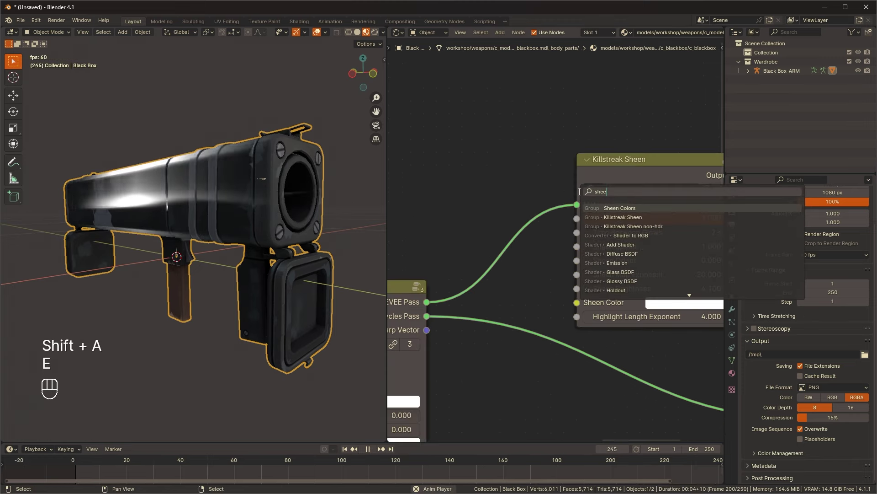
key("Return")
left_click(414, 124)
left_click_drag(497, 172, 497, 144)
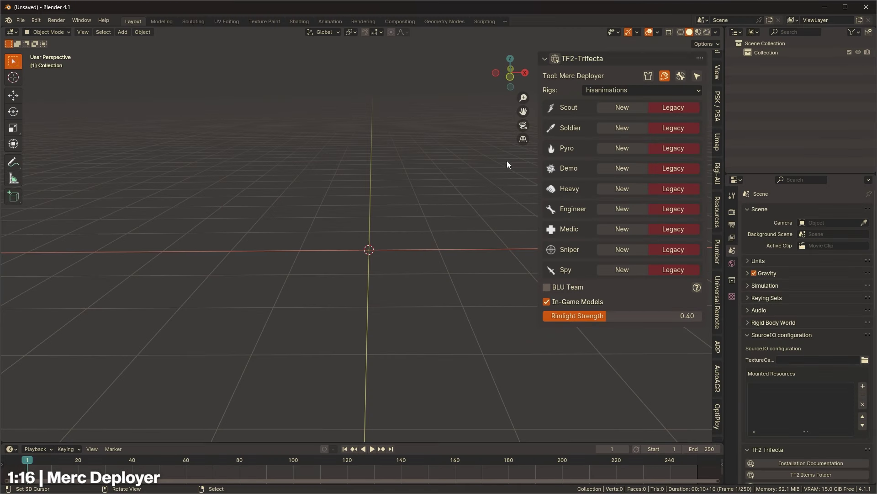
Deploy the new Scout rig, moved away from the origin, and the legacy Scout rig beside it
left_click(608, 111)
left_click_drag(443, 252, 303, 247)
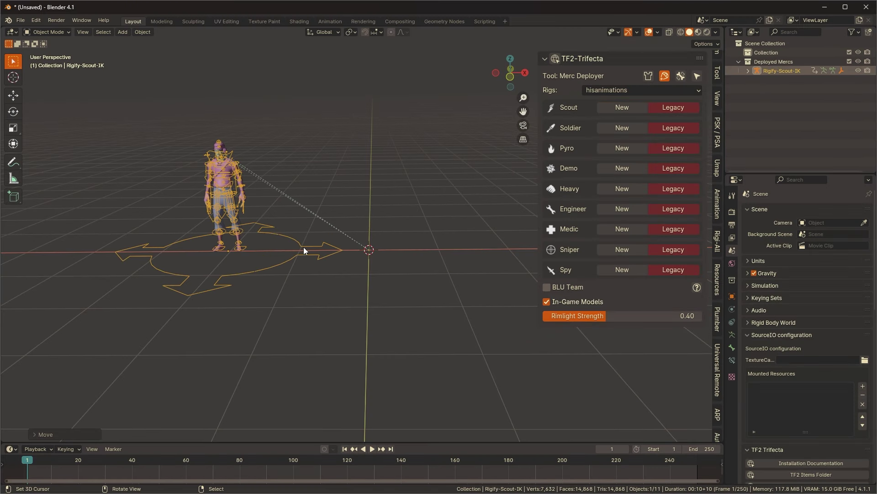
left_click(673, 108)
scroll(383, 193, "up", 5)
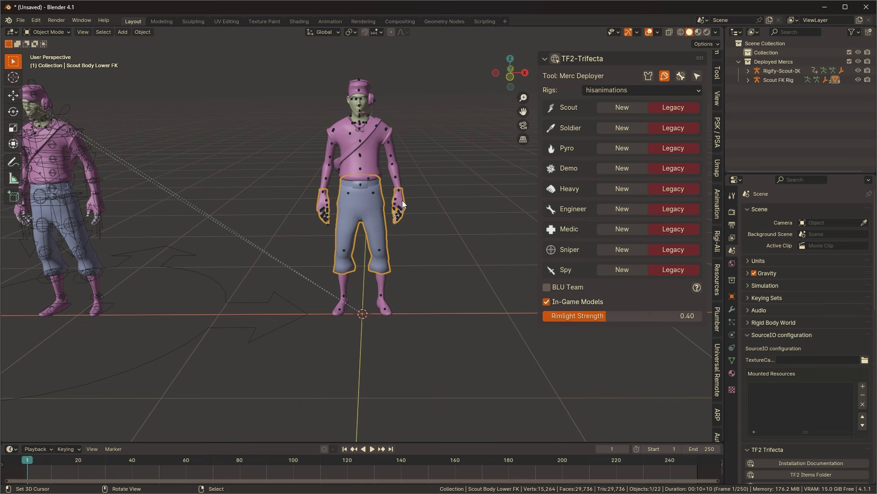
Select the legacy Scout FK Rig and start importing an external file
left_click(399, 193)
left_click(21, 20)
mouse_move(40, 149)
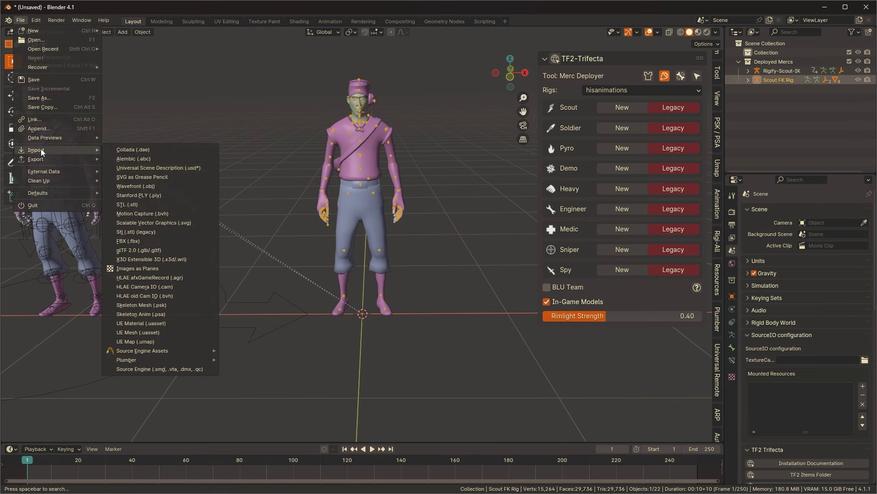
left_click(133, 305)
left_click(649, 356)
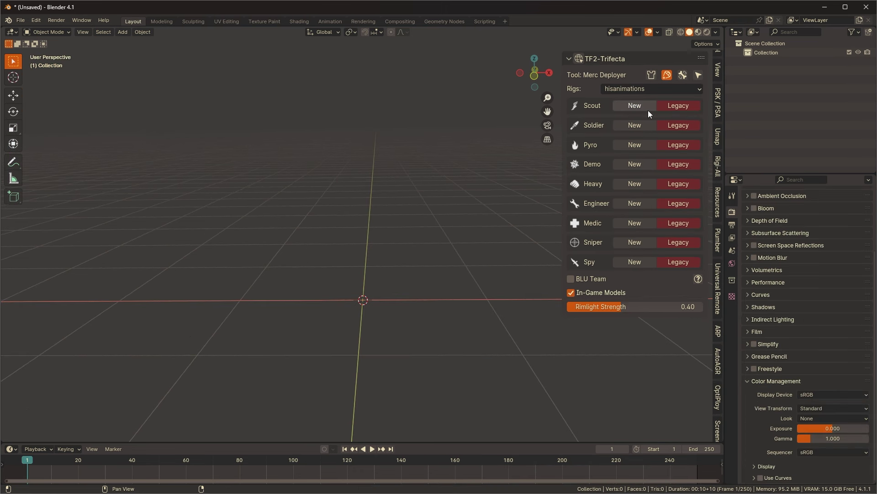
Deploy a new Scout rig moved away from the origin, plus a second one with In-Game Models turned off
left_click(648, 110)
key("g")
left_click(310, 286)
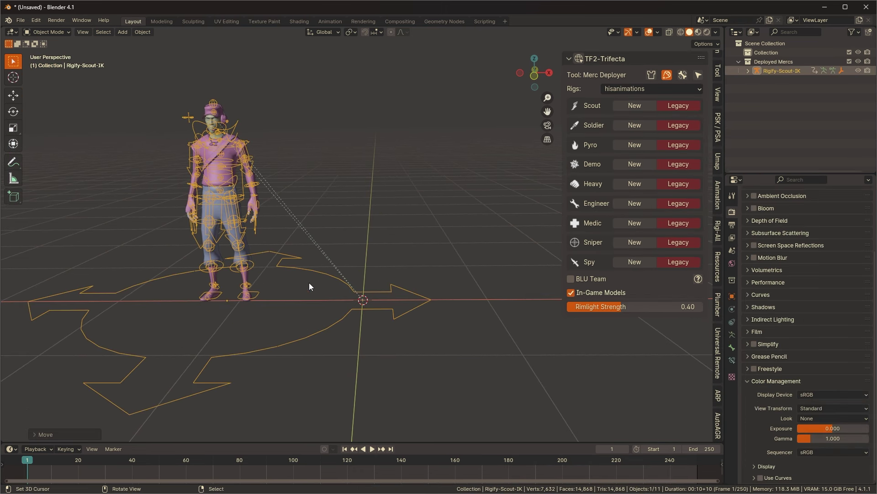
left_click(638, 105)
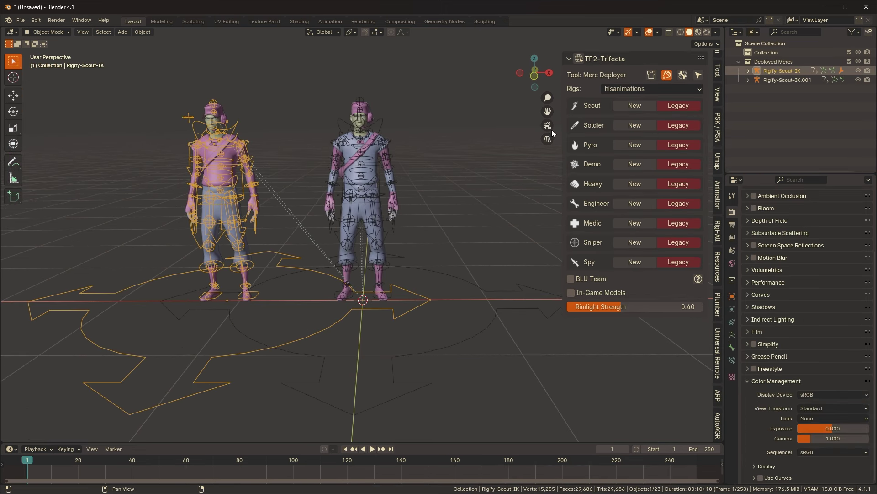
Search the wardrobe for "jungle" and load the Jungle Jersey onto the first Scout rig
scroll(477, 206, "up", 4)
left_click(652, 75)
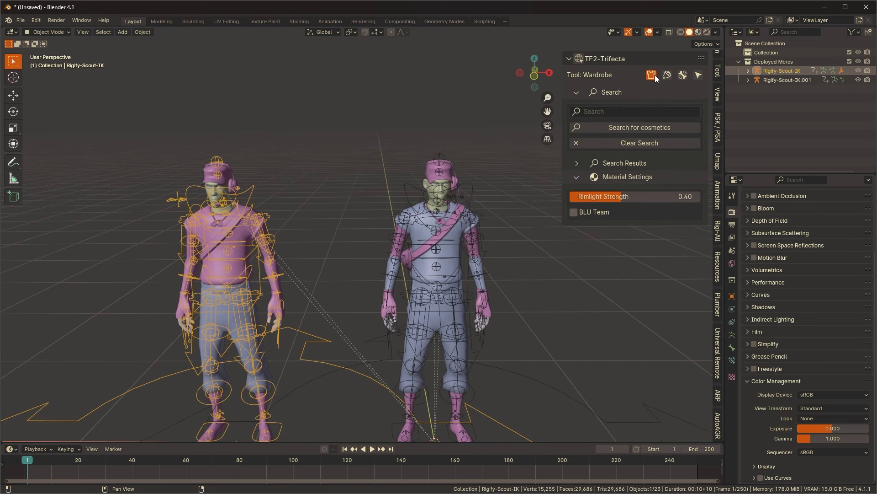
left_click(646, 111)
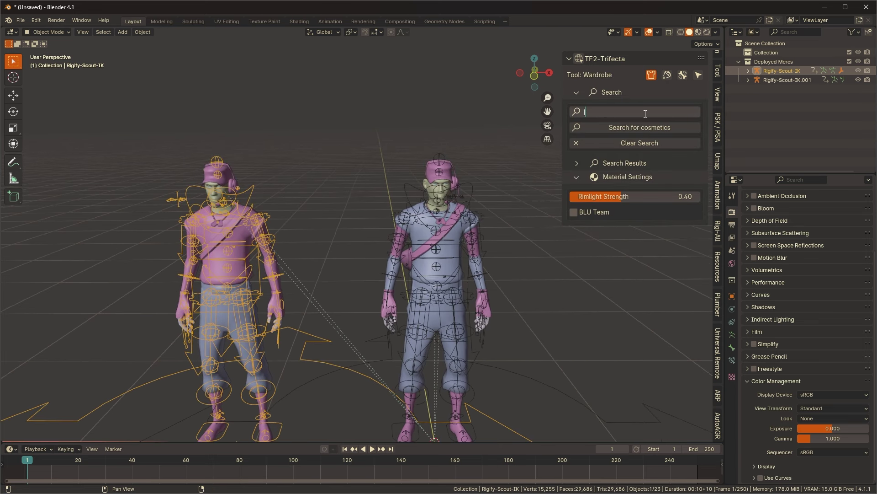
key("Return")
left_click(638, 128)
left_click(629, 162)
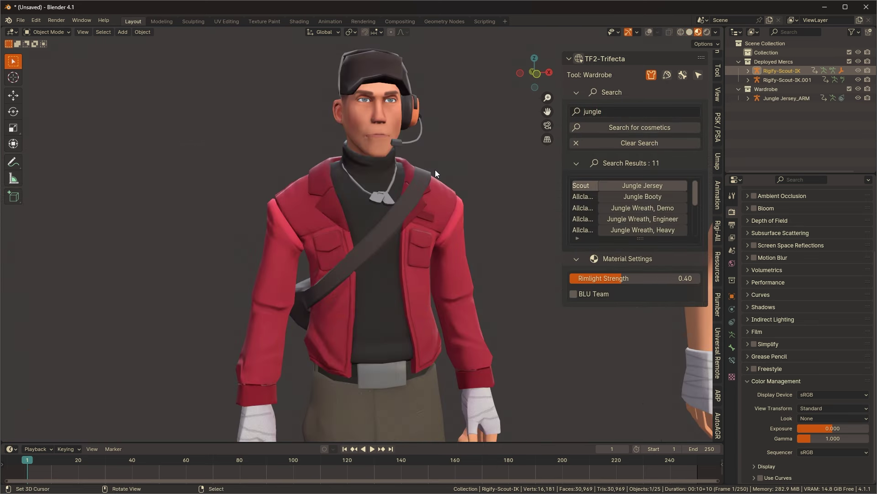
Load the Jungle Jersey onto the second Scout rig, the one deployed without in-game models
middle_click_drag(435, 169, 427, 197)
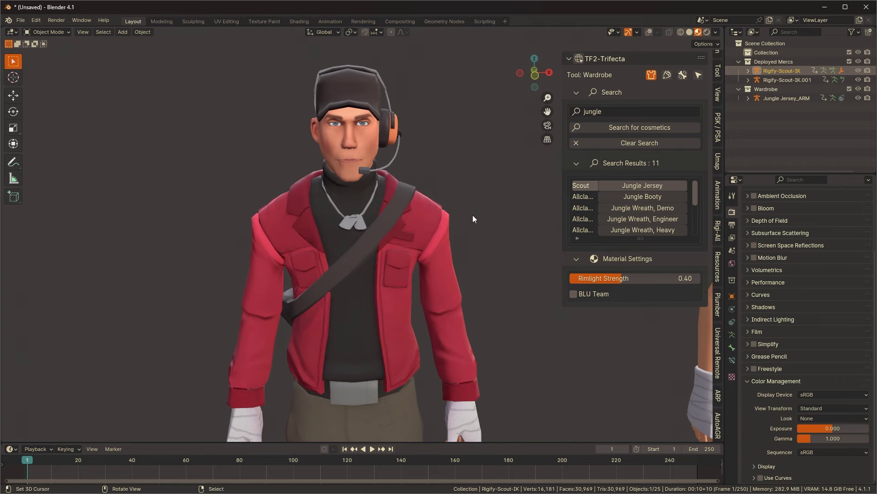
middle_click_drag(473, 215, 369, 215, "shift")
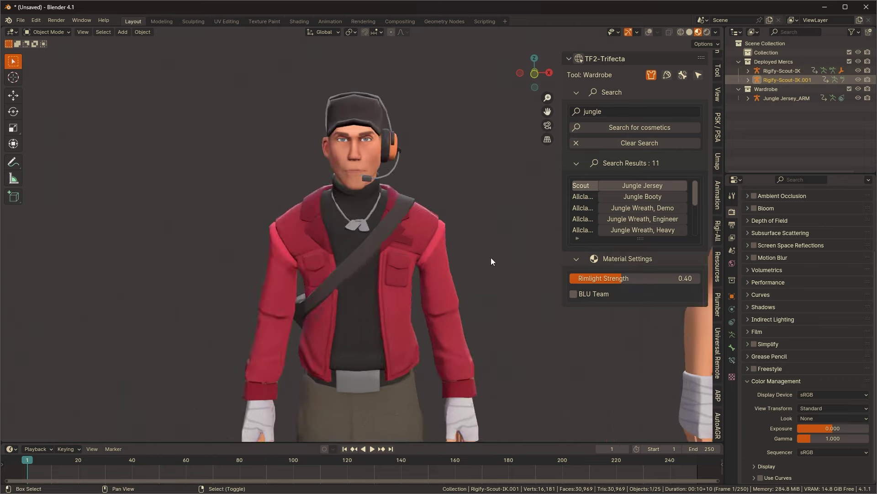
middle_click_drag(491, 257, 228, 217, "shift")
middle_click_drag(408, 222, 376, 235, "shift")
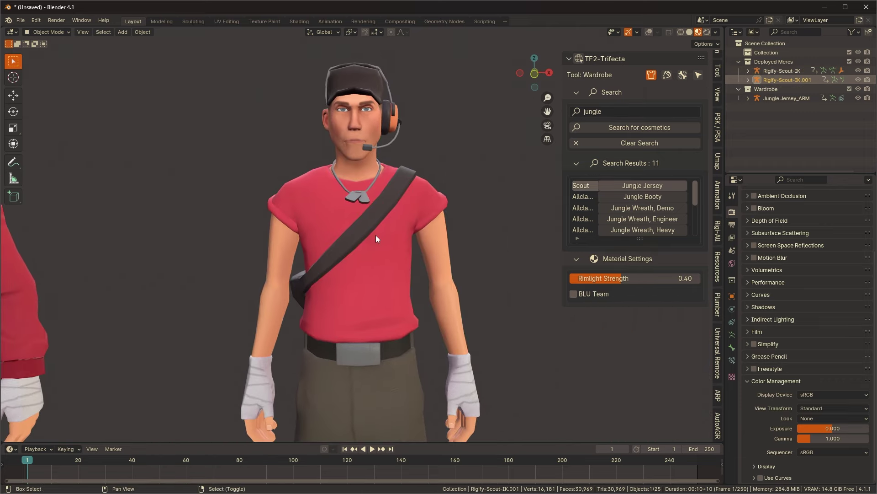
left_click(650, 185)
middle_click_drag(434, 233, 451, 210)
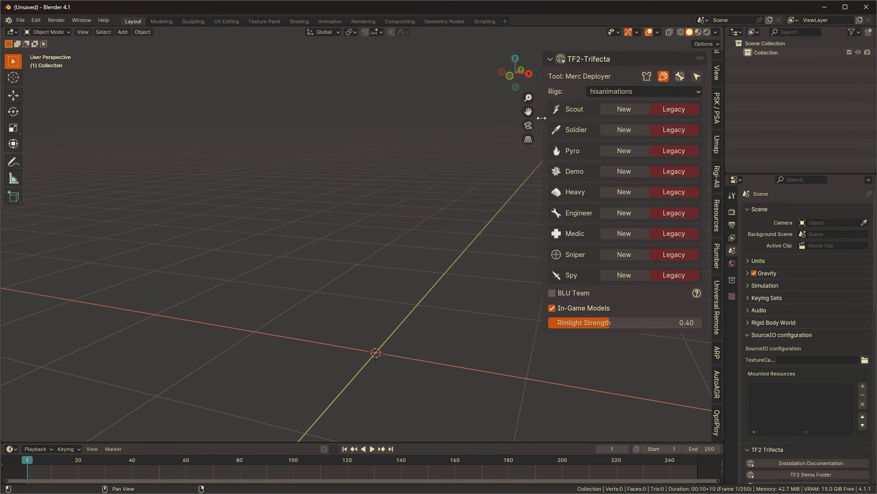
Show the deployed Scout rig's item properties and examine its Rig Layers
middle_click_drag(541, 118, 474, 198)
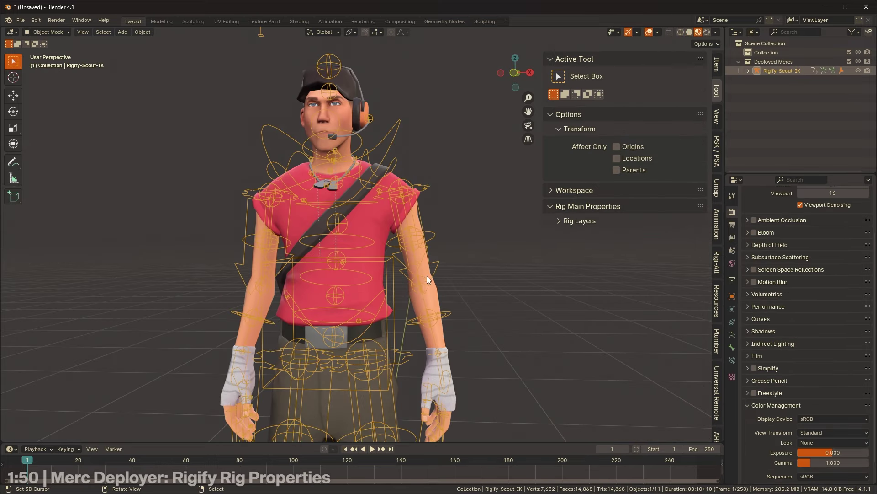
middle_click_drag(427, 276, 367, 233)
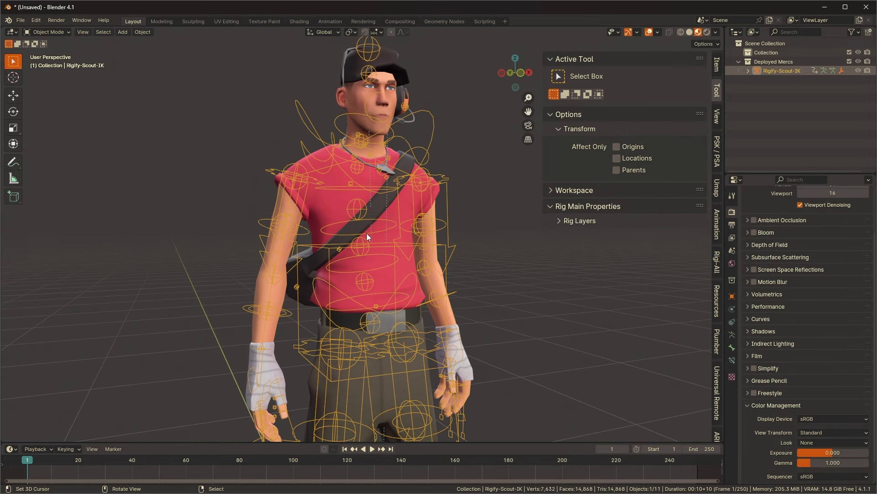
left_click(717, 63)
scroll(665, 320, "down", 5)
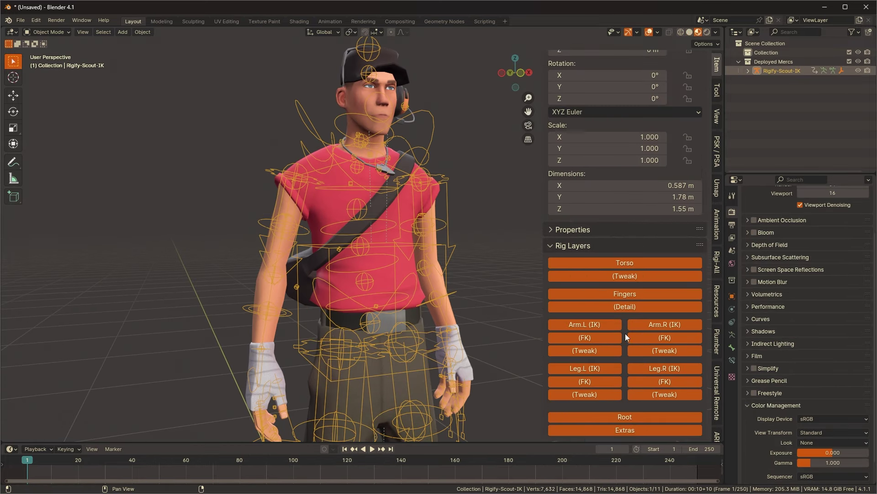
Adjust the IK-FK slider of the Scout's right hand control and try the chest control's Neck Follow slider
middle_click_drag(449, 331, 443, 261, "shift")
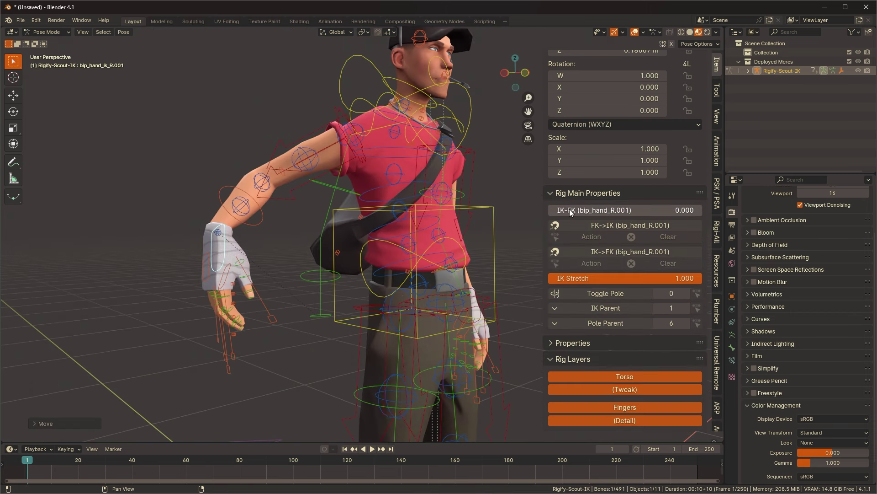
left_click_drag(570, 212, 639, 216)
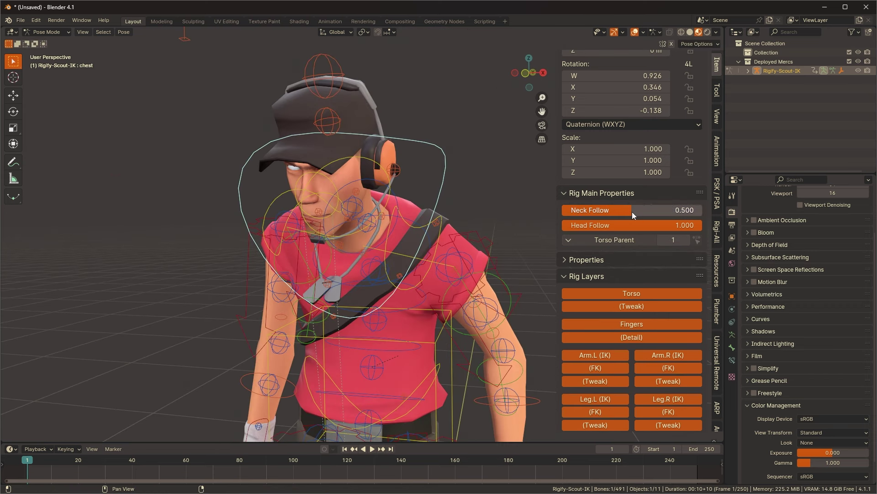
mouse_move(632, 212)
left_mouse_down()
mouse_move(571, 212)
mouse_move(686, 213)
mouse_move(632, 212)
left_mouse_up()
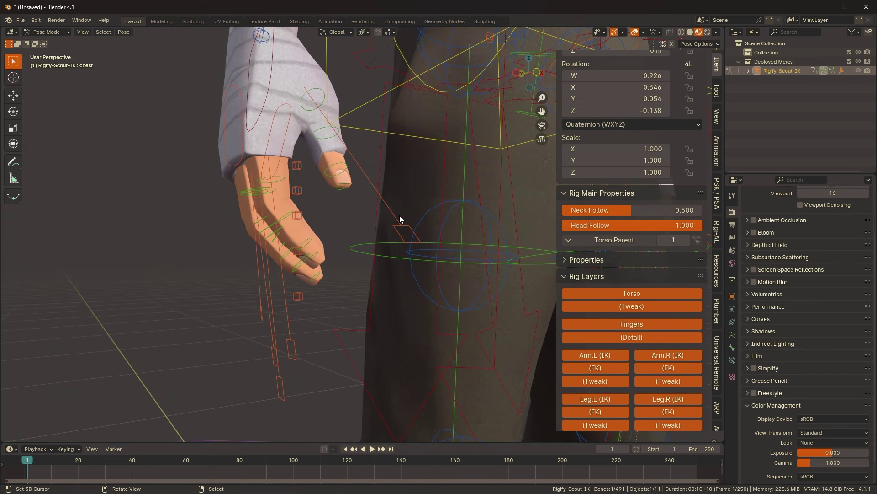
Select the finger controls of the Scout's right hand and scale them
right_click(400, 217)
mouse_move(316, 277)
middle_mouse_down()
mouse_move(325, 276)
mouse_move(325, 241)
middle_mouse_up()
key("c")
left_click_drag(332, 295, 274, 253)
right_click(275, 254)
middle_click_drag(522, 208, 454, 231, "shift")
key("s")
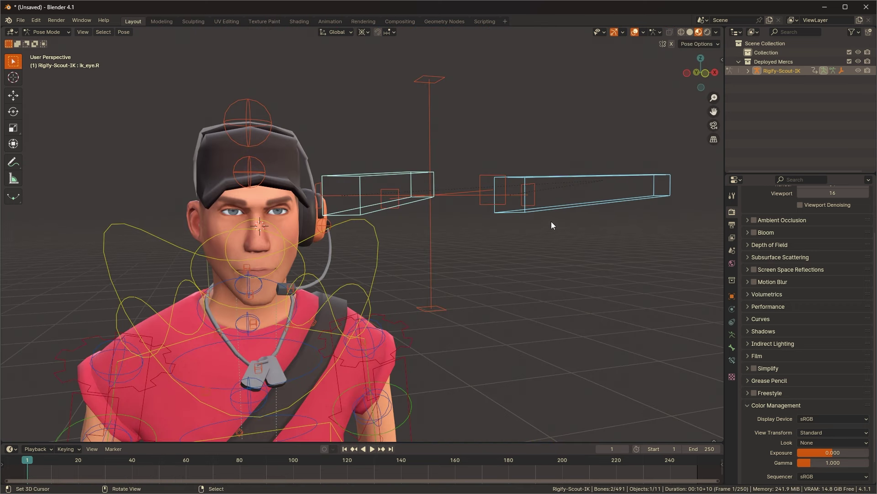
Try moving the two individual eye controls together and the main eye target that steers the Scout's gaze
key("g")
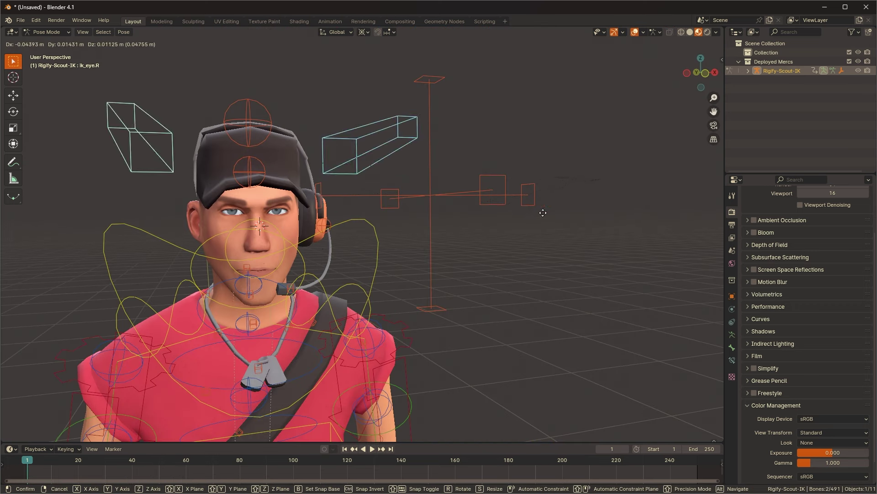
right_click(503, 262)
right_click(431, 210)
key("g")
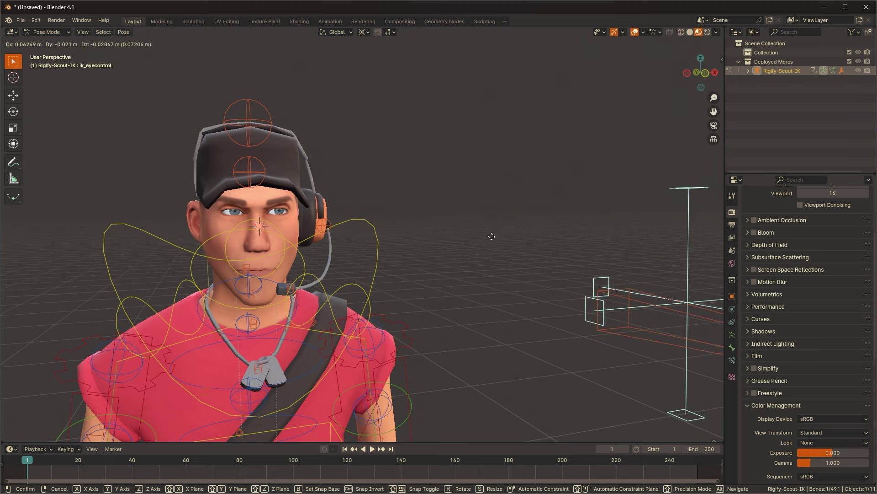
right_click(492, 237)
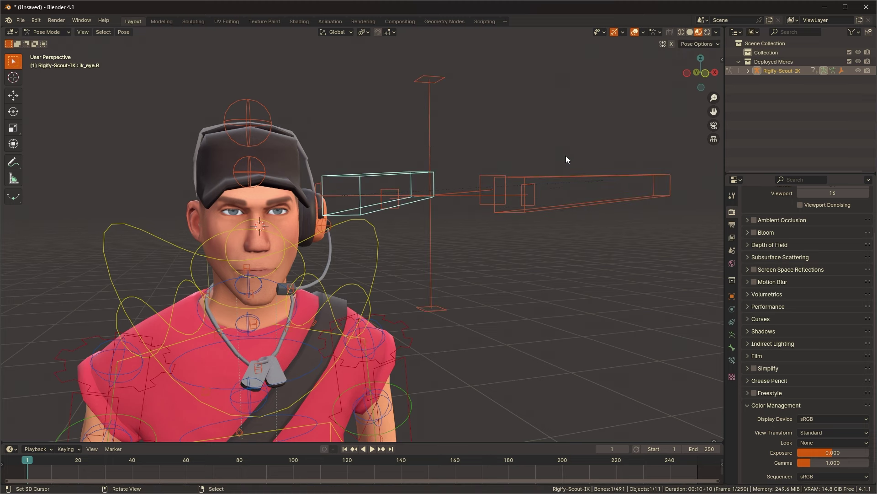
left_click(554, 178)
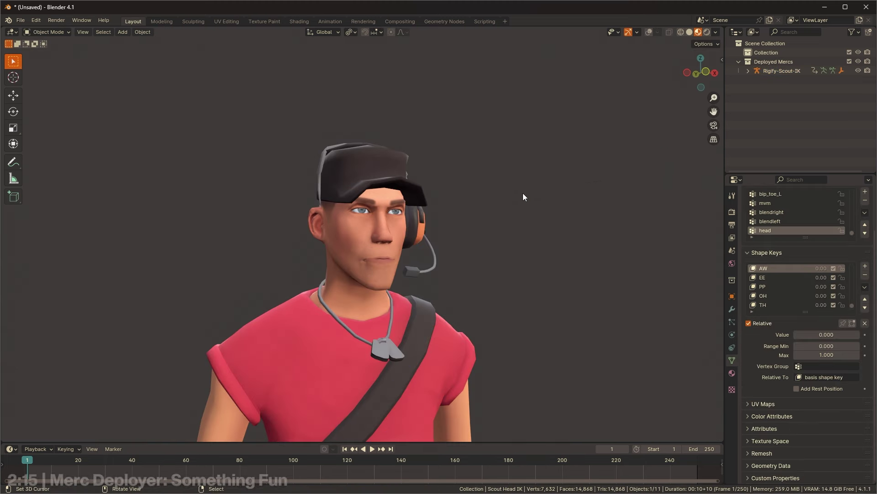
Put the Scout's head mesh into Sculpt Mode and choose the Grab brush
middle_click_drag(525, 189, 572, 193)
scroll(557, 170, "up", 2)
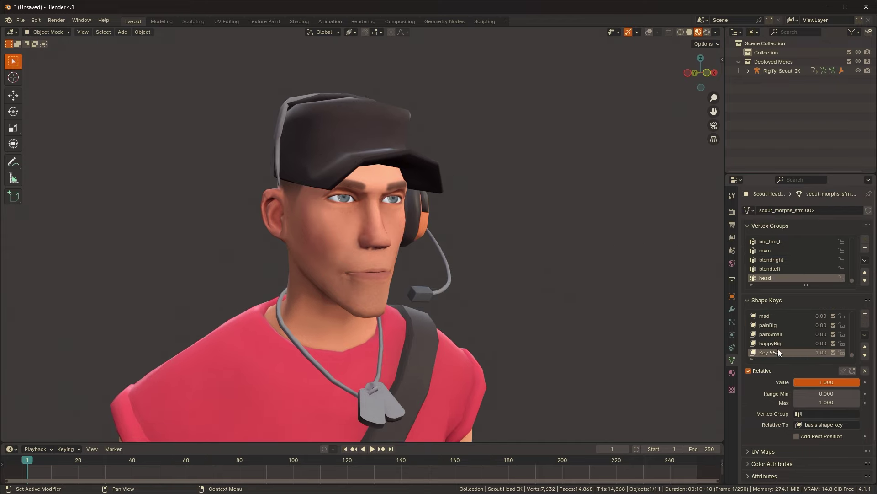
scroll(436, 246, "up", 2)
key("ctrl+Tab")
left_click(360, 171)
middle_click_drag(365, 205, 353, 208)
key("g")
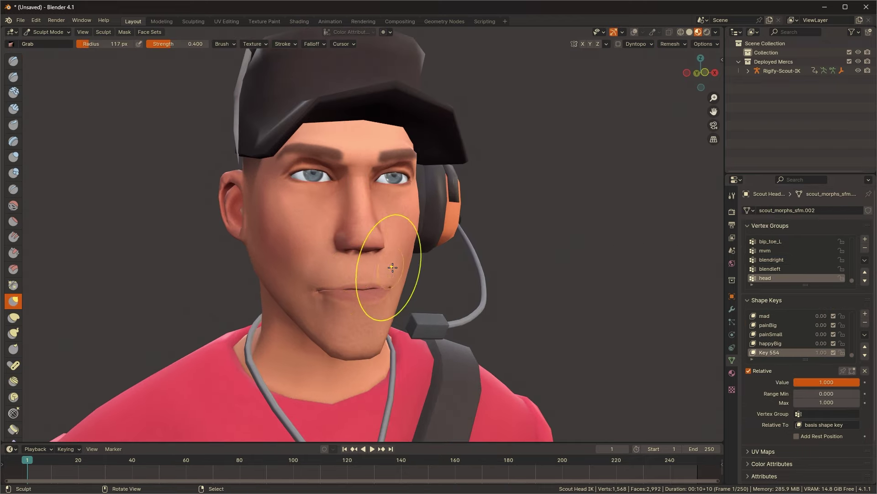
Enlarge the Grab brush to 197 px and sculpt the Scout's mouth, nose bridge and eyebrows into an angry scowl
left_click_drag(337, 285, 358, 267)
key("f")
left_click(514, 298)
left_click_drag(355, 165, 352, 202)
mouse_move(326, 170)
left_mouse_down()
mouse_move(326, 186)
mouse_move(329, 168)
left_mouse_up()
left_click_drag(422, 176, 420, 165)
middle_click_drag(402, 185, 381, 188)
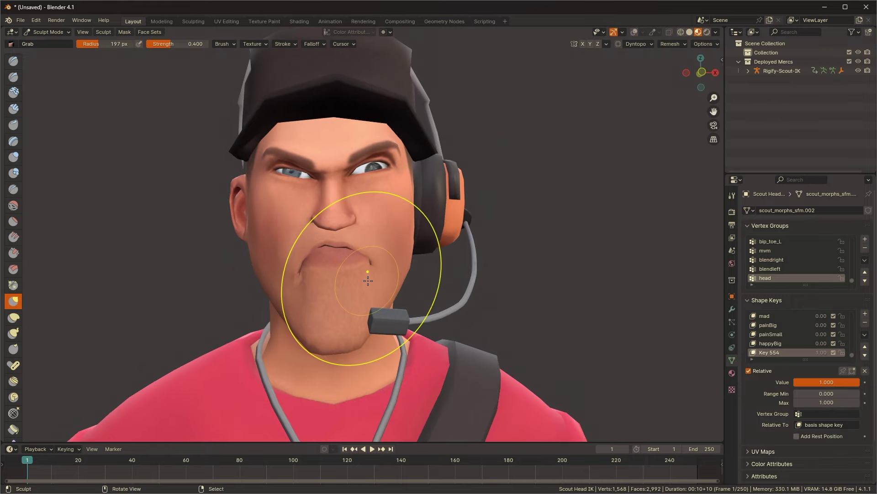
Pull the Scout's mouth area and cheeks upward with the Grab brush to exaggerate the grimace
left_click_drag(367, 279, 367, 221)
left_click_drag(308, 307, 290, 226)
middle_click_drag(341, 292, 369, 320)
scroll(389, 301, "up", 2)
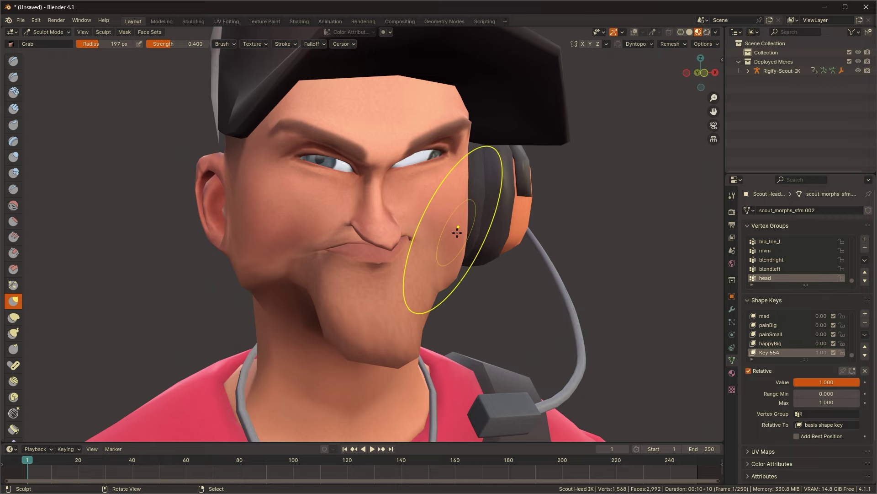
middle_click_drag(457, 233, 471, 183)
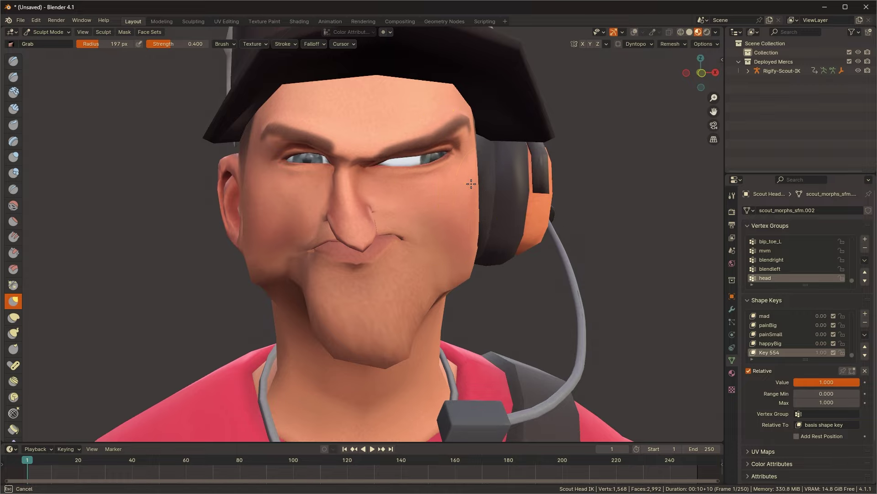
left_click_drag(471, 183, 456, 172)
Enlarge the Grab brush to 261 px and reshape the cheek and mouth areas of the Scout's face
mouse_move(457, 210)
middle_mouse_down()
mouse_move(482, 219)
mouse_move(447, 221)
middle_mouse_up()
key("f")
left_click(457, 216)
left_click_drag(457, 216, 457, 213)
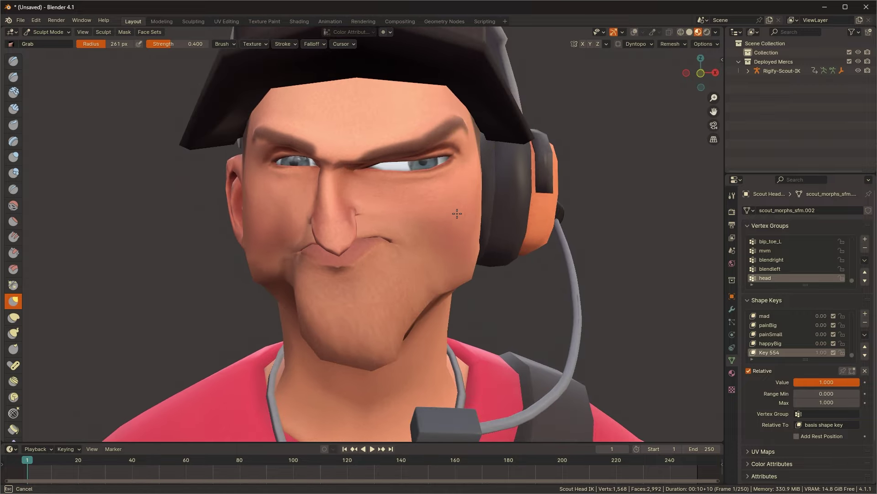
mouse_move(452, 220)
middle_mouse_down()
mouse_move(502, 245)
mouse_move(465, 236)
middle_mouse_up()
key("s")
scroll(466, 194, "down", 2)
middle_click_drag(450, 208, 412, 219)
mouse_move(377, 259)
left_mouse_down()
mouse_move(338, 254)
mouse_move(347, 192)
mouse_move(424, 198)
mouse_move(448, 229)
mouse_move(279, 225)
mouse_move(382, 235)
left_mouse_up()
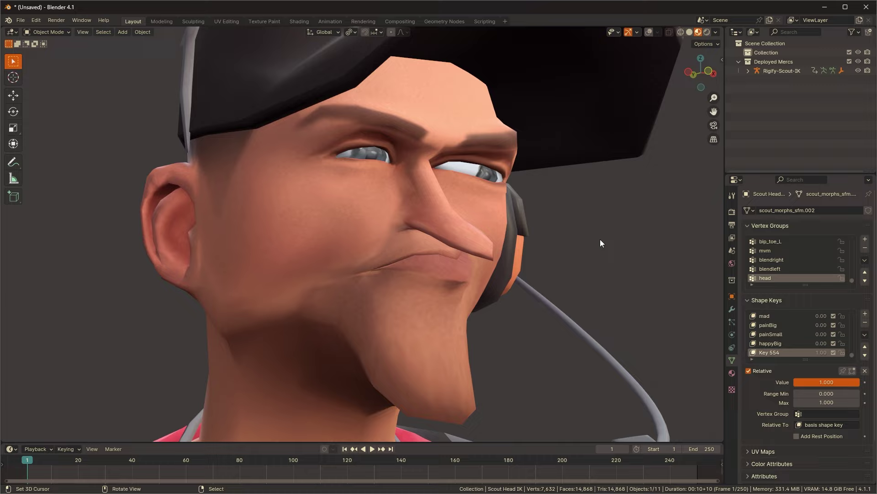
Capture a screenshot of the viewport area showing the sculpted Scout face from the side
mouse_move(422, 175)
middle_mouse_down()
mouse_move(345, 188)
mouse_move(434, 201)
mouse_move(382, 259)
middle_mouse_up()
key("super+shift+s")
left_click_drag(135, 53, 577, 421)
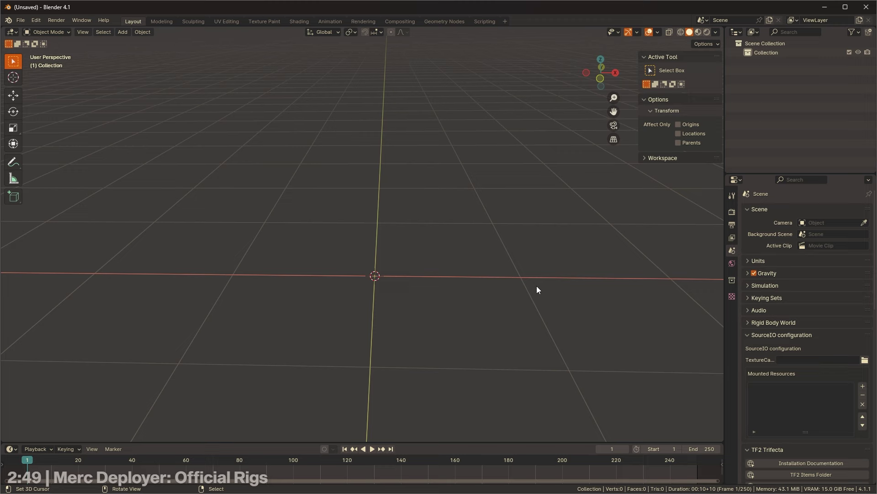
Widen the TF2-Trifecta Merc Deployer, set the rig source to Eccentric and deploy the new Scout rig
left_click(718, 397)
left_click_drag(638, 115, 534, 116)
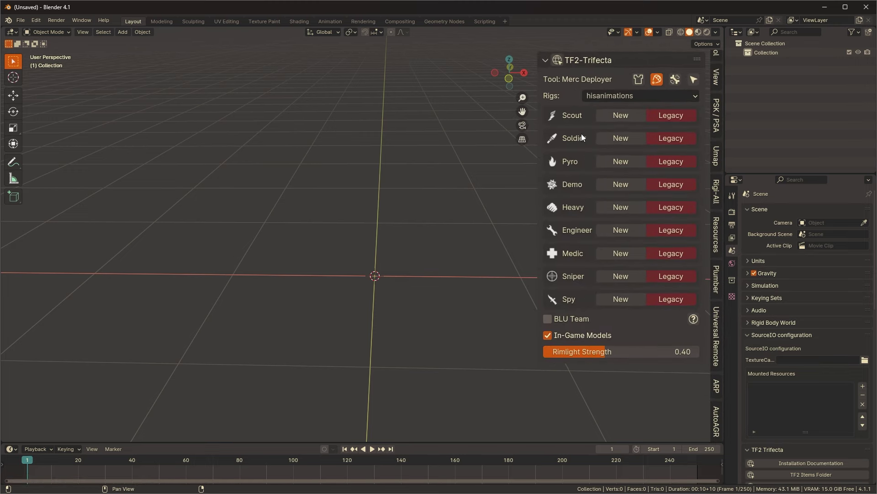
left_click(654, 95)
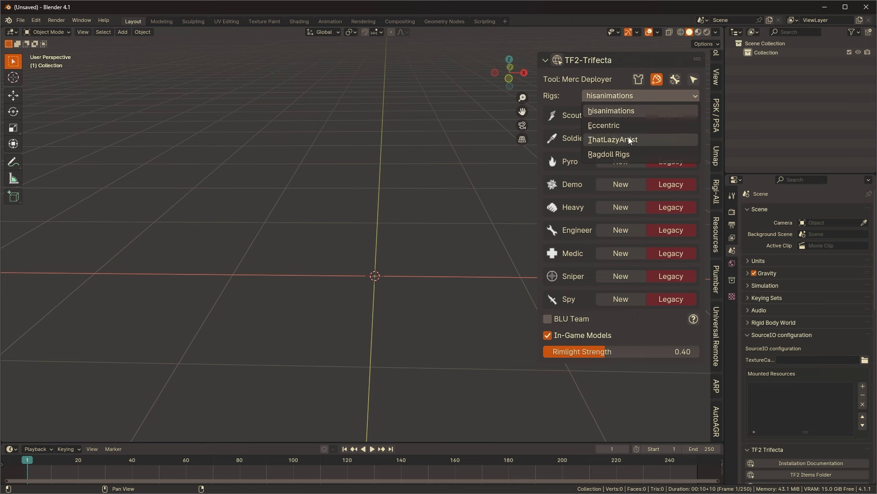
left_click(604, 125)
left_click(621, 115)
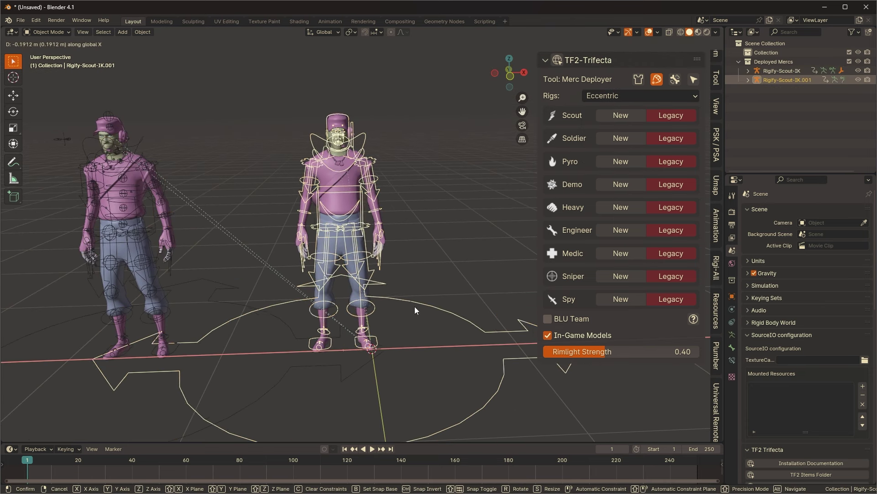
Set the rig source to ThatLazyArtist and deploy another new Scout rig
left_click(628, 97)
left_click(624, 135)
left_click(622, 115)
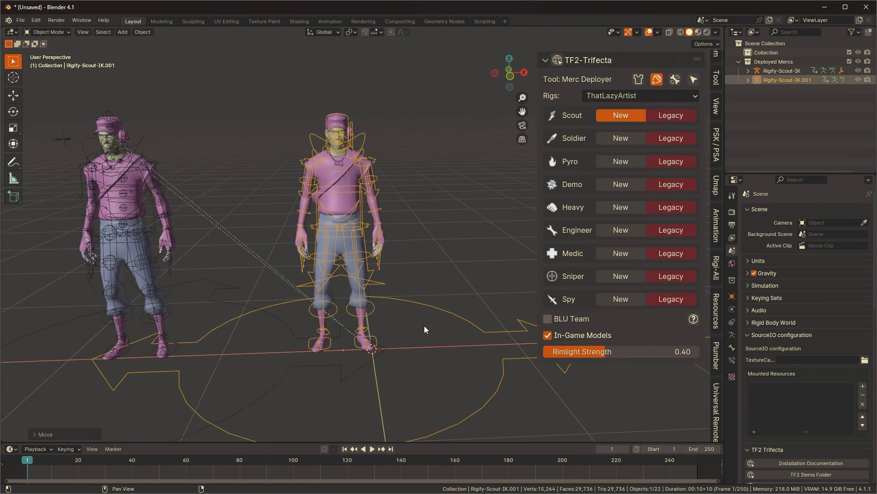
key("KP_Decimal")
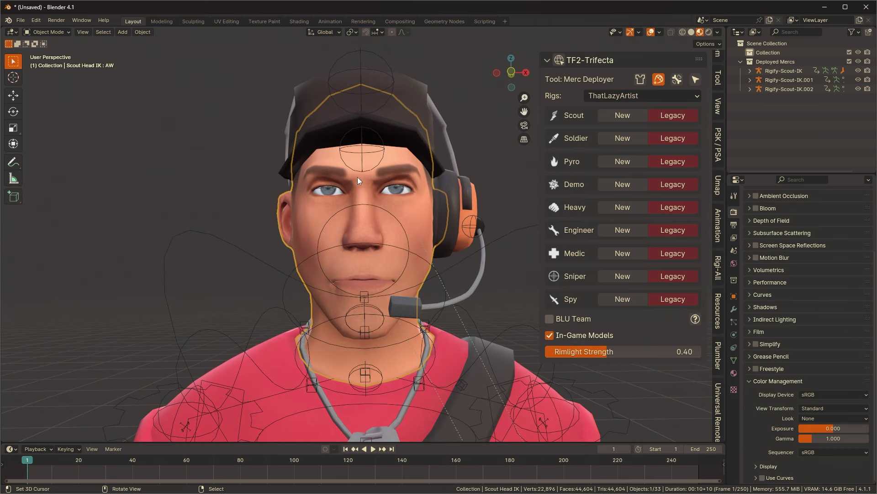
Switch the add-on to the Face Poser tool and try the BrowInV flex controller on the selected Scout head
left_click(695, 81)
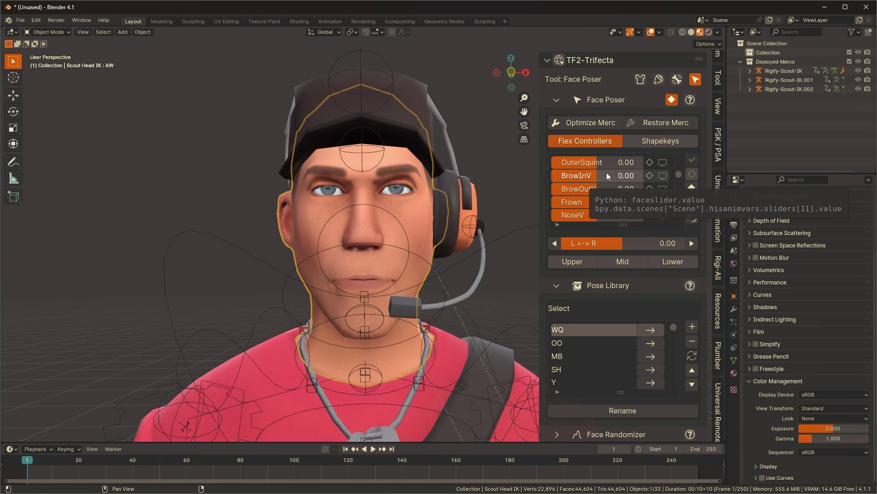
left_click_drag(607, 176, 561, 202)
right_click(580, 175)
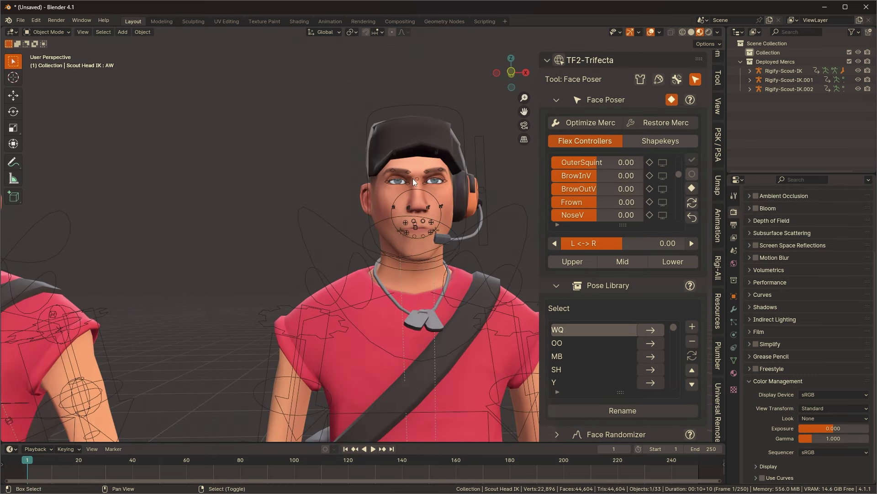
Select the Eccentric Scout rig and put it into Pose Mode with its face controls in close view
middle_click_drag(413, 178, 419, 185, "shift")
left_click(439, 208)
key("Tab")
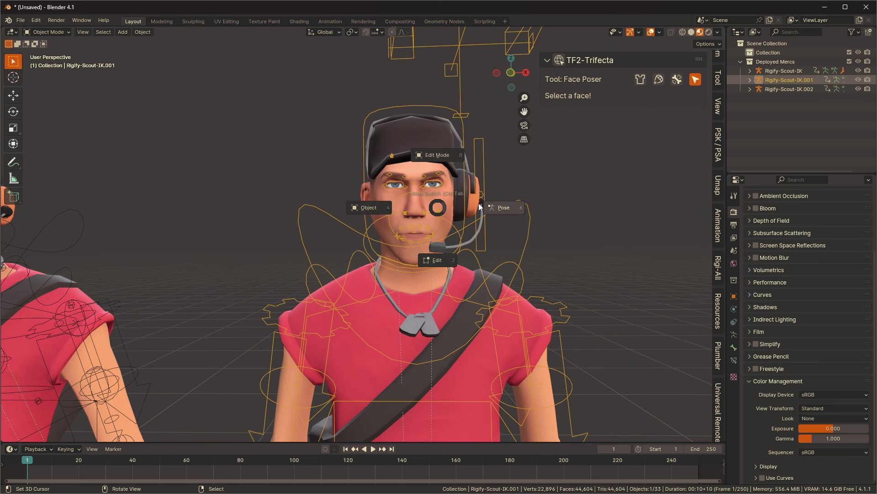
left_click(474, 204)
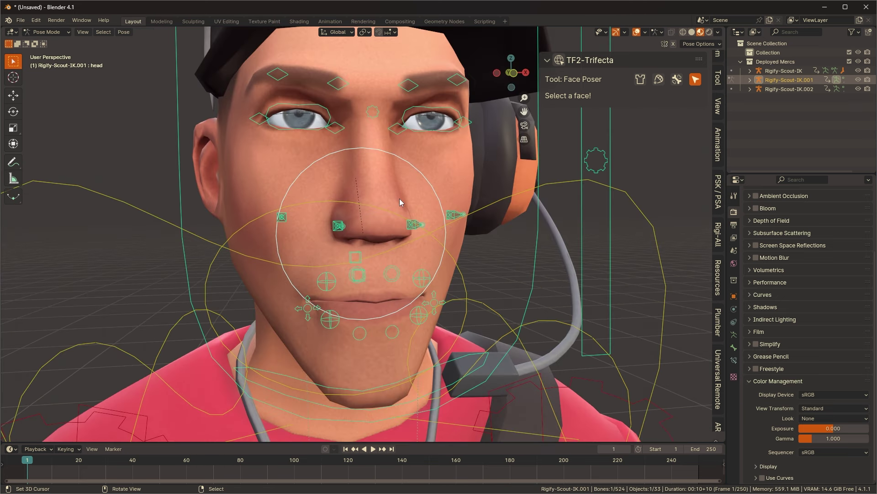
middle_click_drag(399, 199, 394, 199)
Raise the Scout's right nostril control and pull both mouth corner controls outward and up into a smile
right_click_drag(348, 218, 342, 194)
right_click_drag(296, 306, 257, 302)
left_click_drag(257, 302, 288, 265)
right_click_drag(433, 305, 451, 262)
Raise the inner control of the Scout's right eyebrow and lower its outer control
middle_click_drag(378, 175, 388, 223, "shift")
right_click_drag(350, 133, 356, 108)
left_click_drag(356, 108, 356, 109)
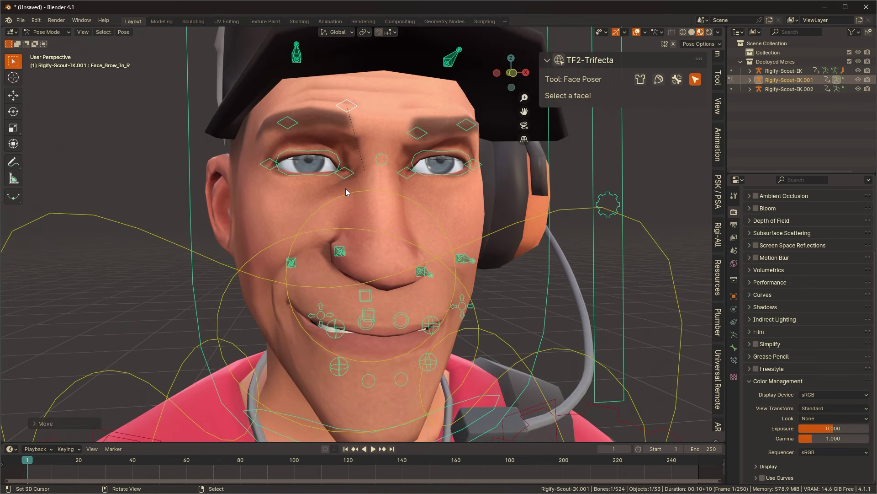
left_click_drag(287, 122, 298, 135)
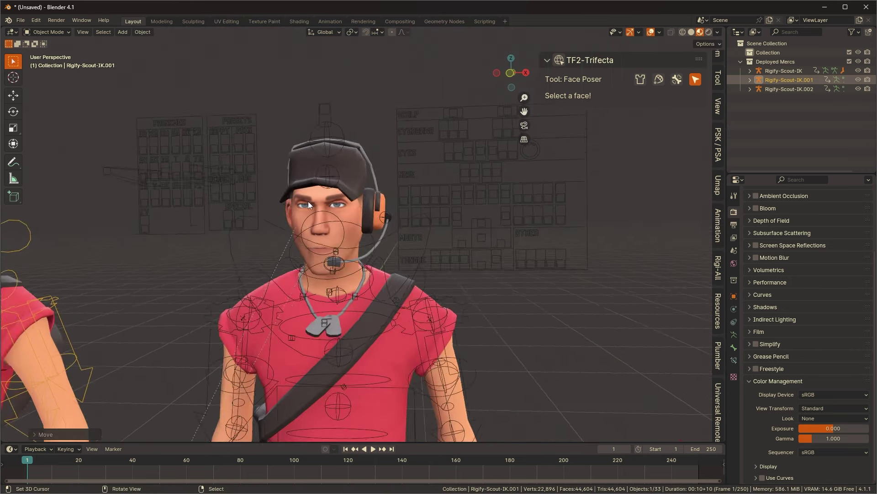
Raise the right Smile control on the third Scout rig's face panel and preview the expression without overlays
middle_click_drag(407, 197, 465, 224)
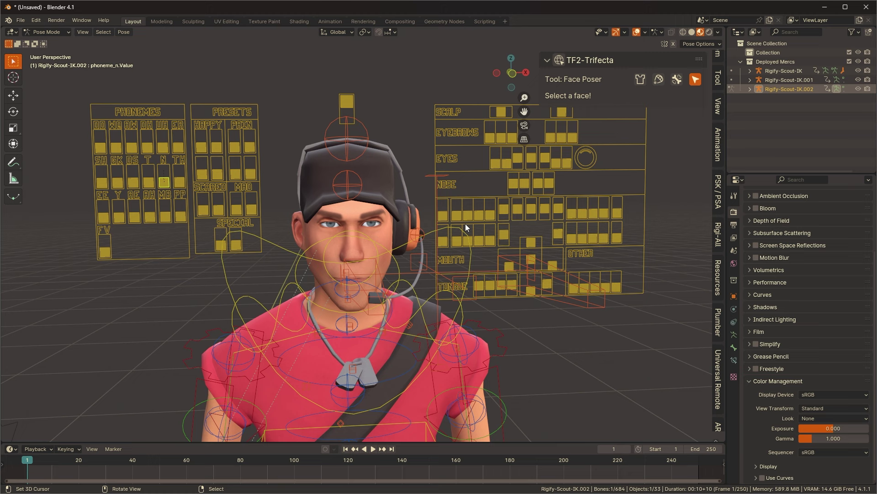
scroll(418, 234, "up", 5)
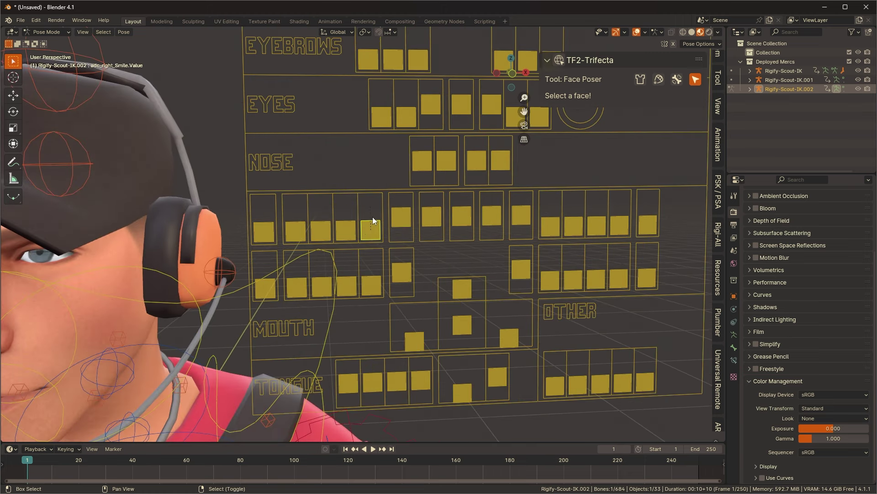
scroll(372, 217, "up", 2)
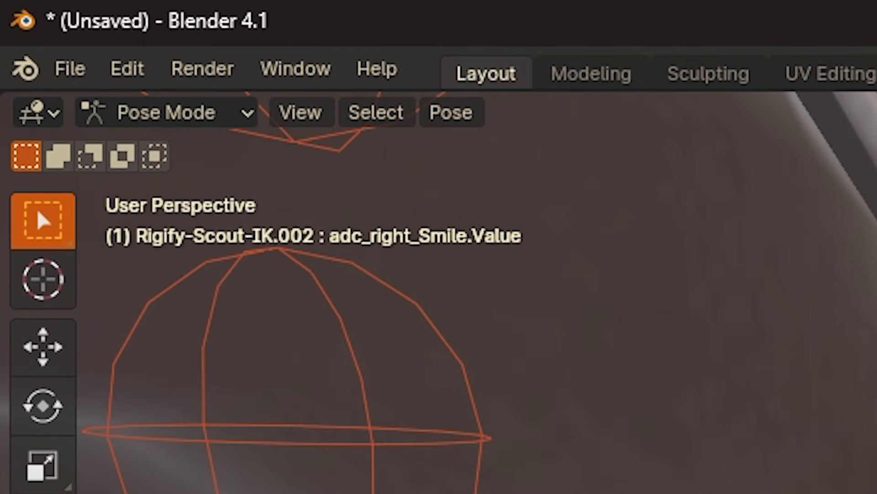
key("g")
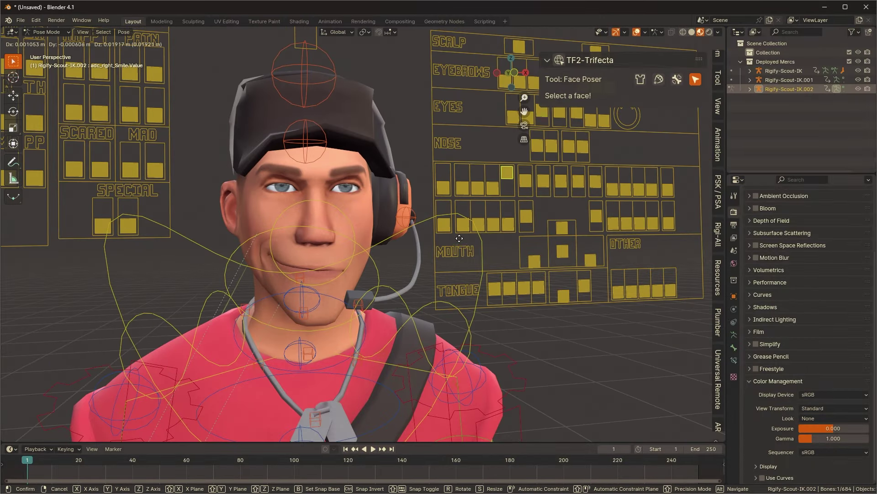
left_click(459, 238)
key("shift+alt+z")
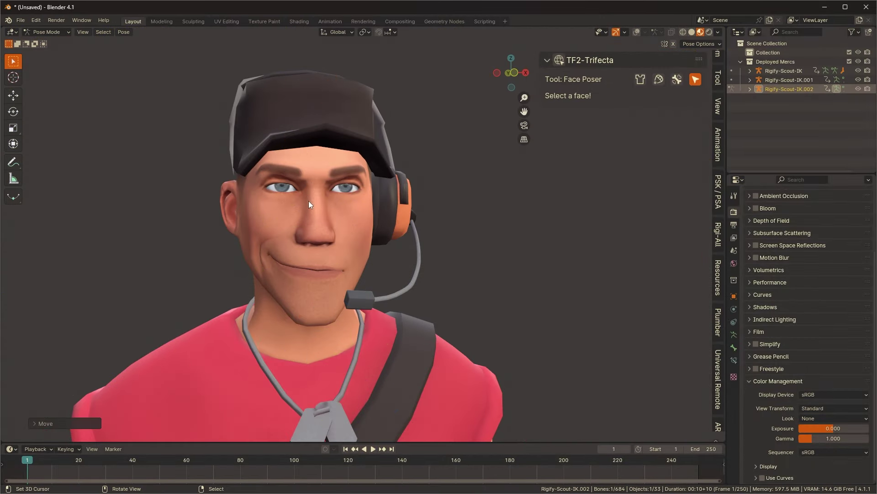
key("shift+alt+z")
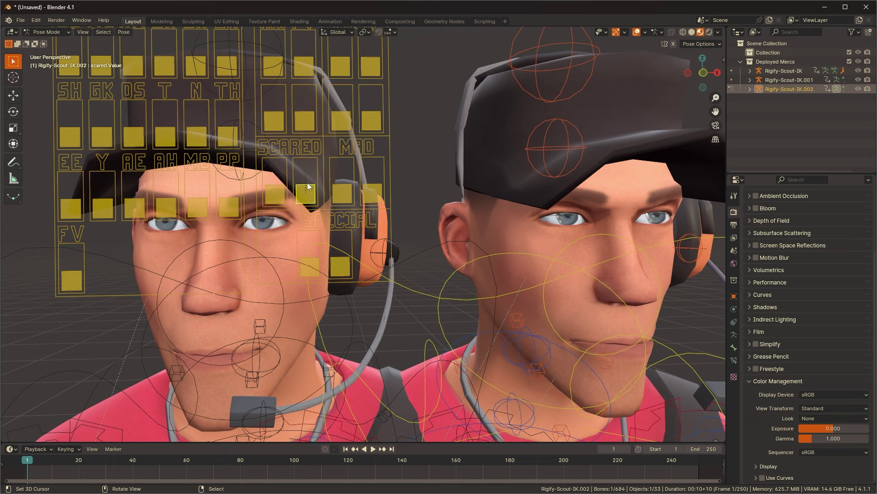
Try the SCARED preset control and a phoneme control on the Scout rig's face panel
key("g")
right_click(309, 161)
right_click(230, 205)
key("g")
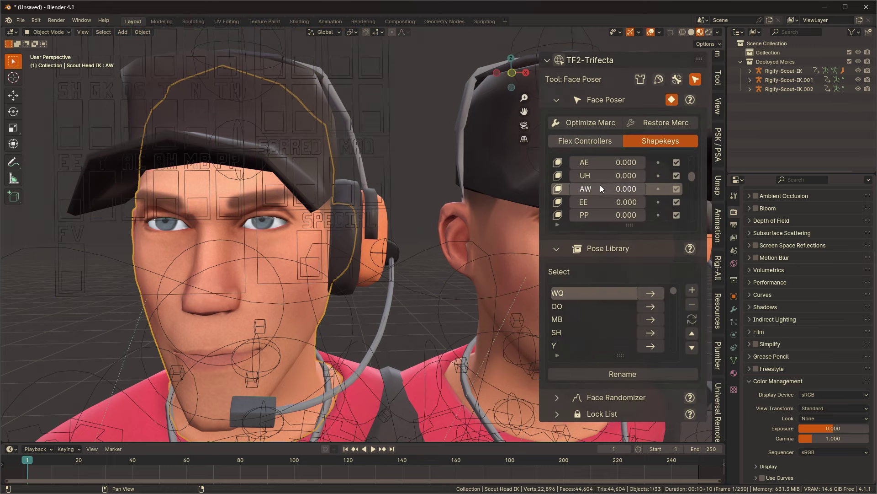
Try the AW shape key on the Scout head in the Face Poser and look through the remaining shape keys
right_click(646, 188)
left_click_drag(600, 186, 645, 189)
scroll(606, 189, "down", 20)
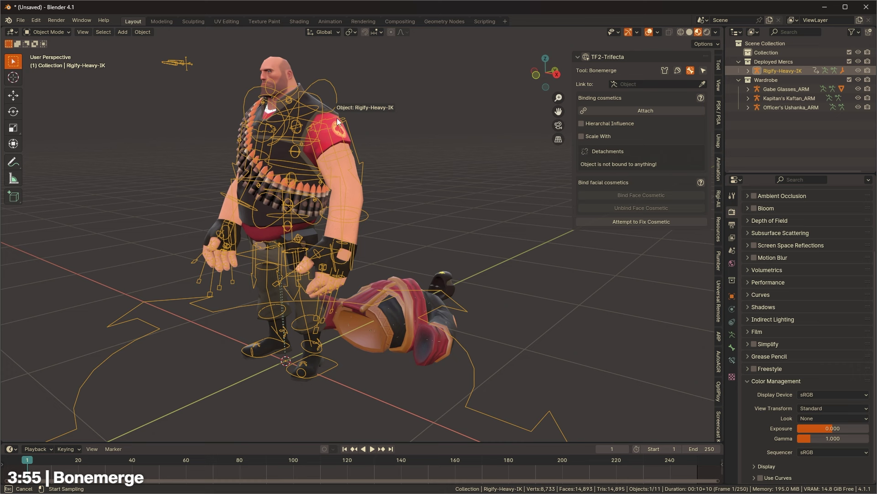
Set Rigify-Heavy-IK as the Bonemerge link target and attach the Gabe Glasses, Kapitan's Kaftan and Officer's Ushanka to it
left_click(338, 121)
left_click_drag(375, 265, 527, 394)
left_click(628, 112)
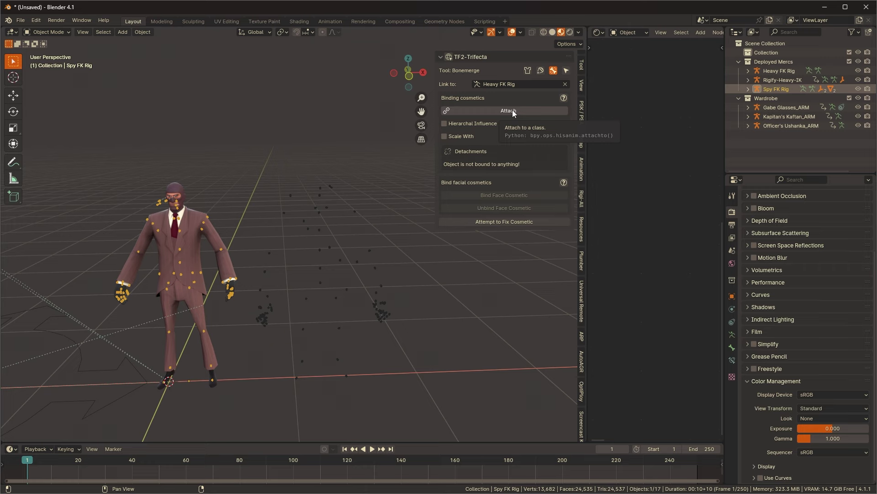
Attach the Spy FK Rig to the Heavy FK Rig with both binding options off and try scaling the Heavy rig
left_click(508, 110)
left_click(292, 194)
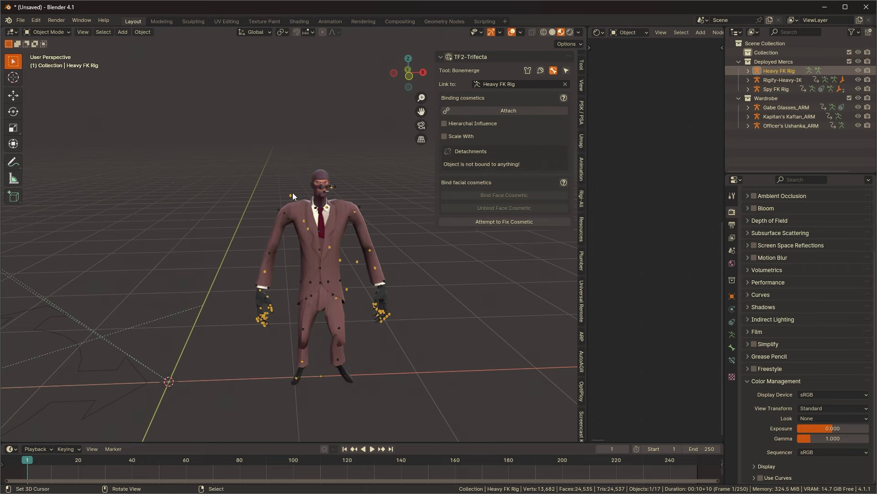
key("s")
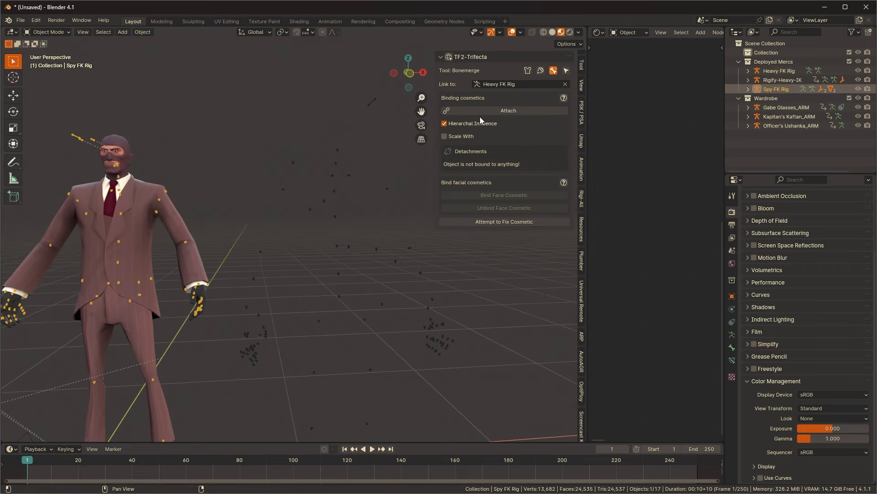
Attach the Spy FK Rig to the Heavy FK Rig with Hierarchal Influence enabled and try a reduced binding influence
left_click(494, 112)
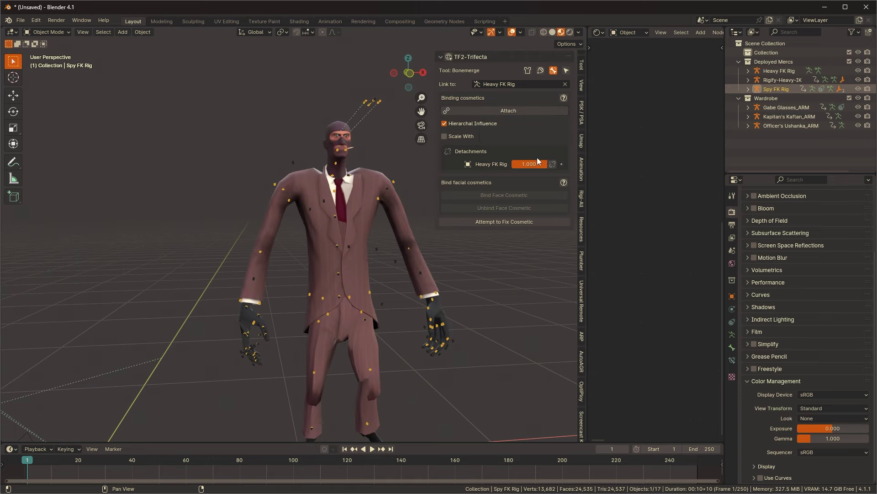
mouse_move(538, 163)
left_mouse_down()
mouse_move(502, 163)
mouse_move(530, 164)
left_mouse_up()
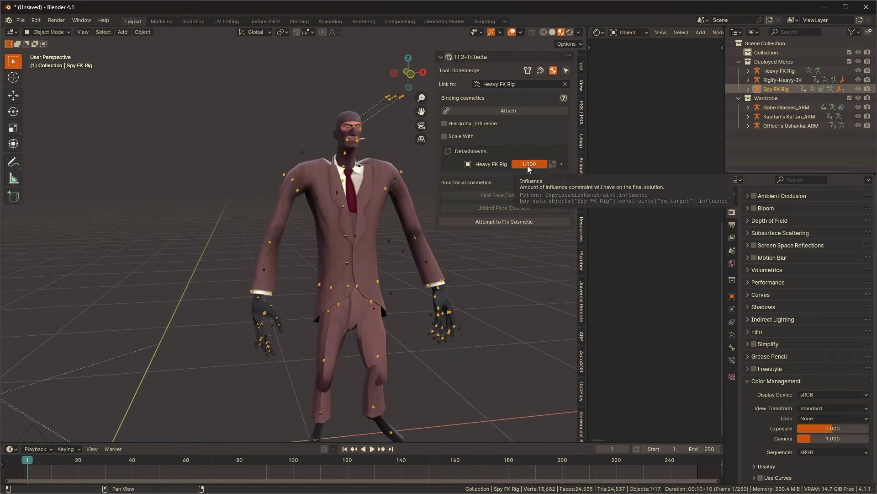
Lower the Spy's binding influence to the Heavy FK Rig without Hierarchal Influence and detach the Spy
mouse_move(528, 170)
left_mouse_down()
mouse_move(496, 169)
mouse_move(525, 164)
mouse_move(508, 164)
mouse_move(516, 164)
left_mouse_up()
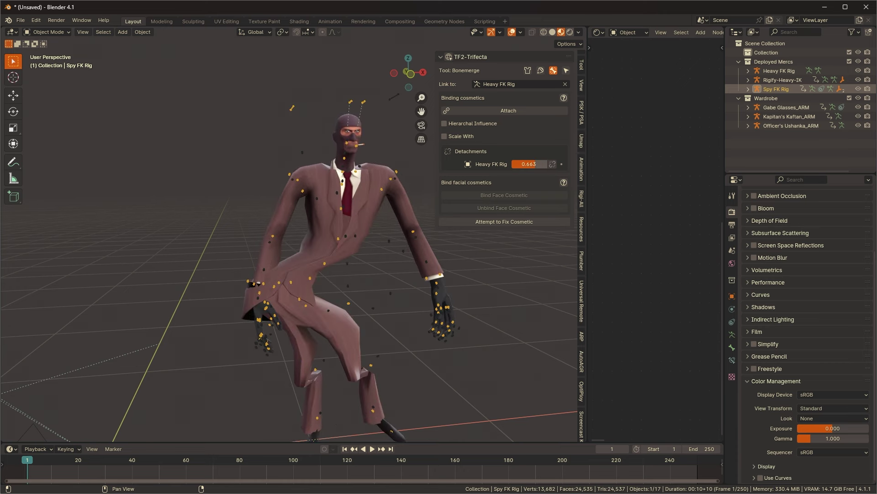
left_click(553, 164)
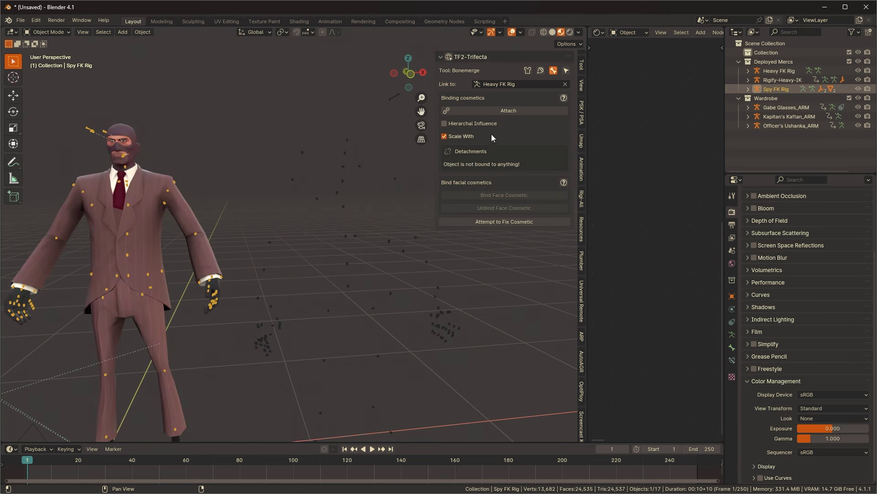
Attach the Spy FK Rig to the Heavy FK Rig with Scale With enabled and scale the Heavy rig
left_click(520, 114)
left_click(304, 152)
scroll(321, 190, "down", 7)
key("s")
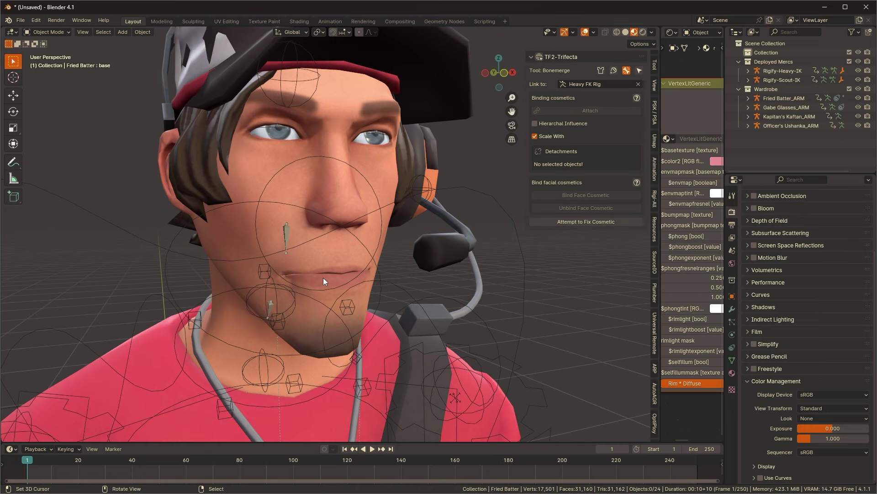
Select the Fried Batter cosmetic together with the Scout's head and bind it as a face cosmetic
left_click(309, 330)
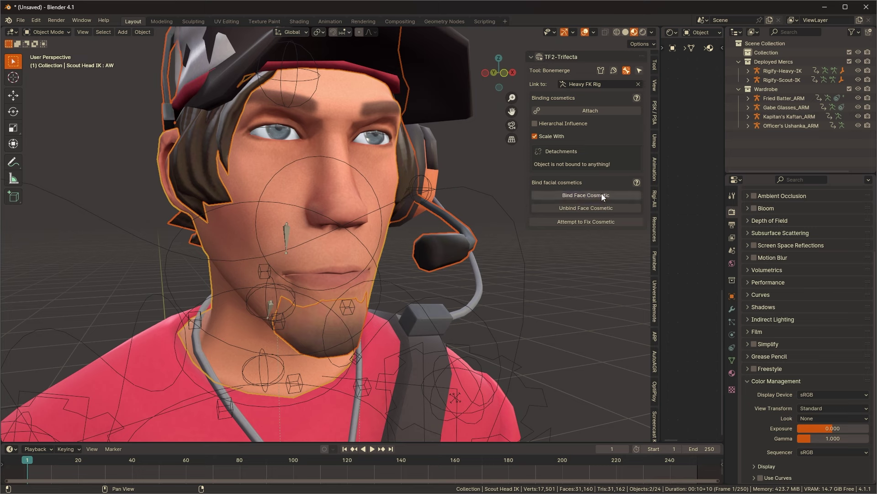
left_click(615, 196)
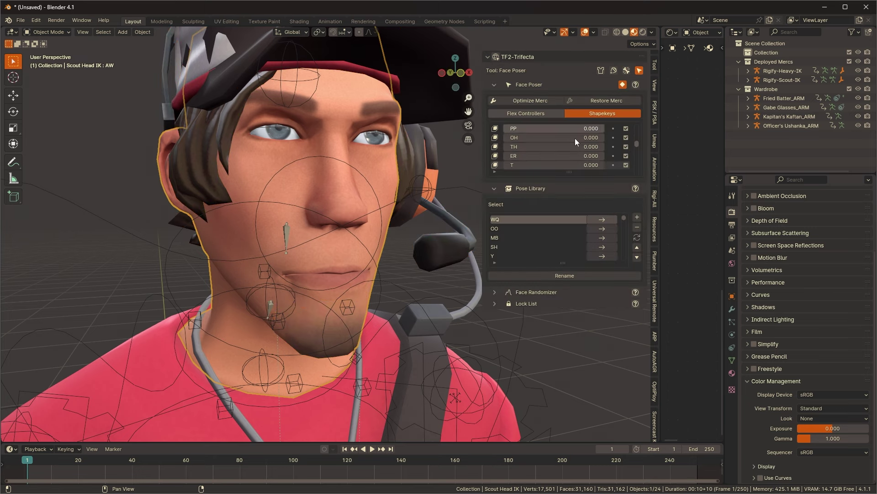
Raise a few of the Scout head's shape keys in the Face Poser, including ER, to test the bound stubble
left_click_drag(572, 156, 608, 155)
scroll(558, 135, "down", 6)
scroll(558, 136, "up", 4)
left_click_drag(559, 138, 640, 147)
scroll(544, 146, "down", 2)
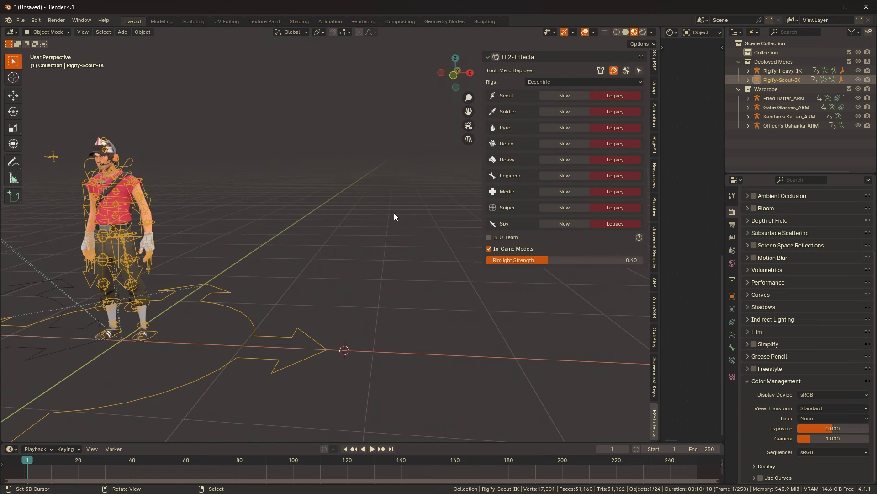
Deploy a new Eccentric Scout rig and select its head in close view
left_click(558, 95)
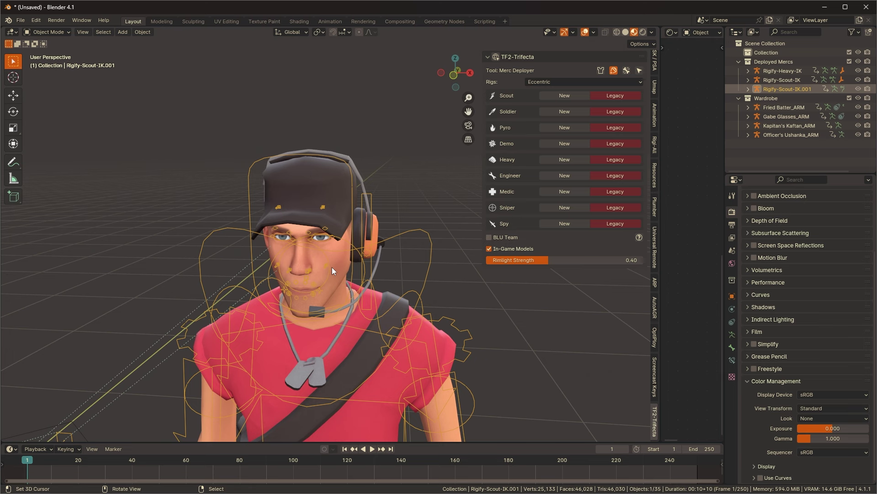
left_click(332, 267)
scroll(331, 267, "up", 5)
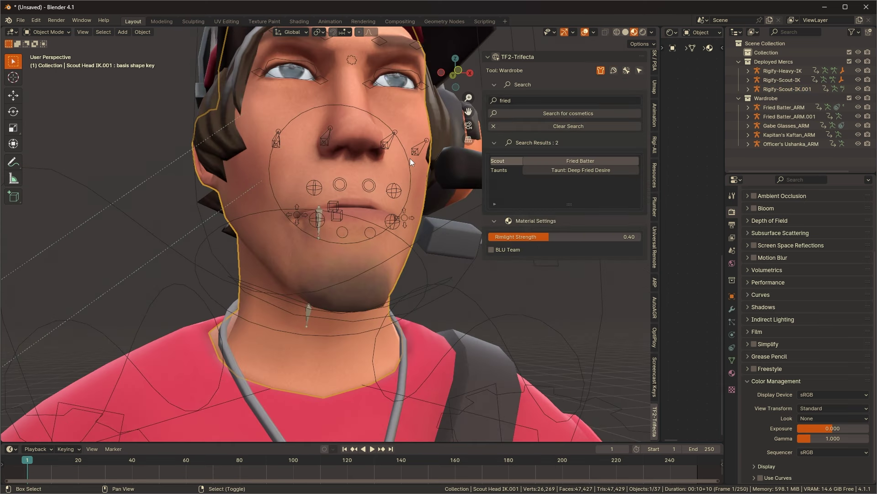
Select the Fried Batter's linked chin stubble geometry in Edit Mode and separate it into its own object
middle_click_drag(410, 158, 391, 294)
left_click(331, 271)
key("Tab")
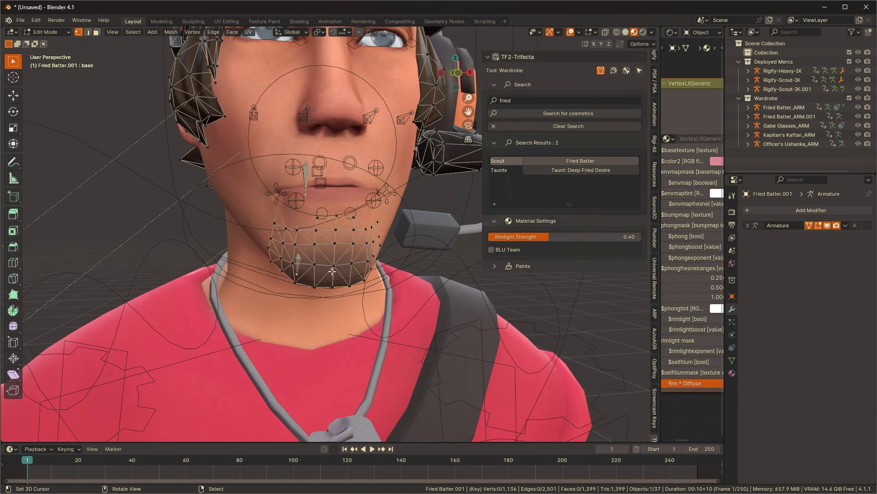
key("l")
key("l")
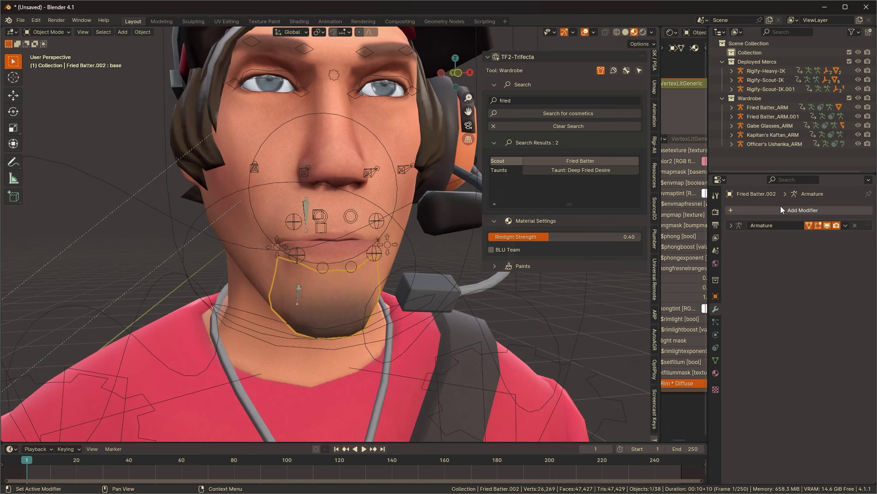
Add a Surface Deform modifier to the separated stubble and bind it to the target Scout Head IK.001
left_click(781, 207)
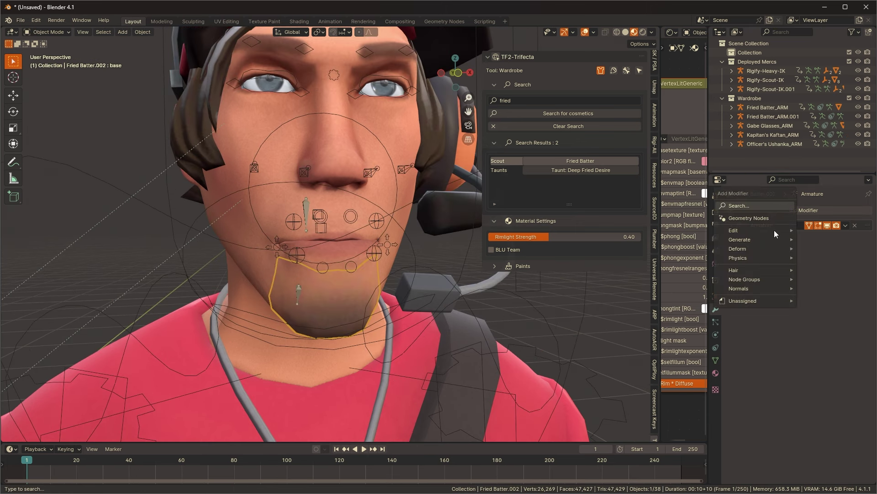
mouse_move(760, 249)
left_click(671, 367)
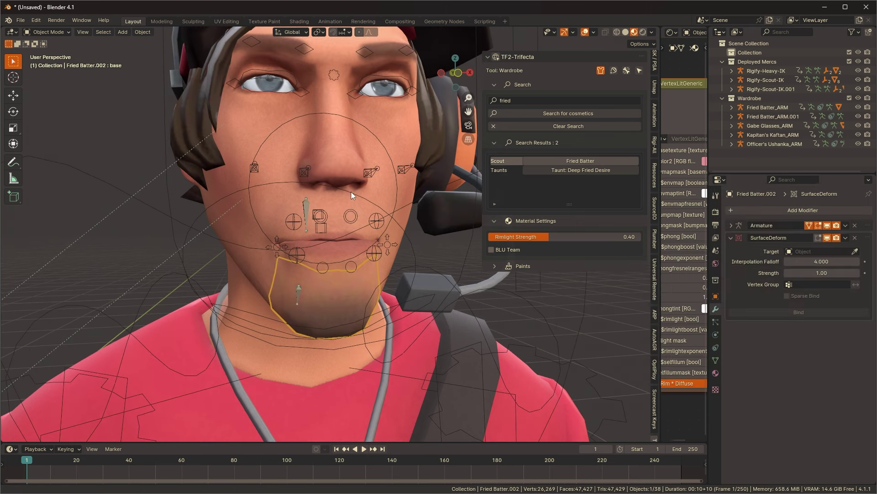
middle_click_drag(351, 192, 353, 200, "shift")
left_click(855, 252)
left_click(344, 144)
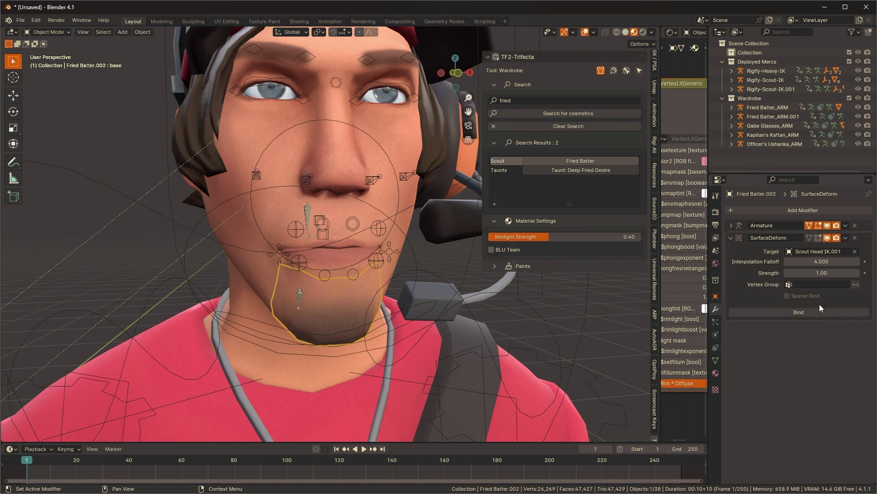
left_click(818, 312)
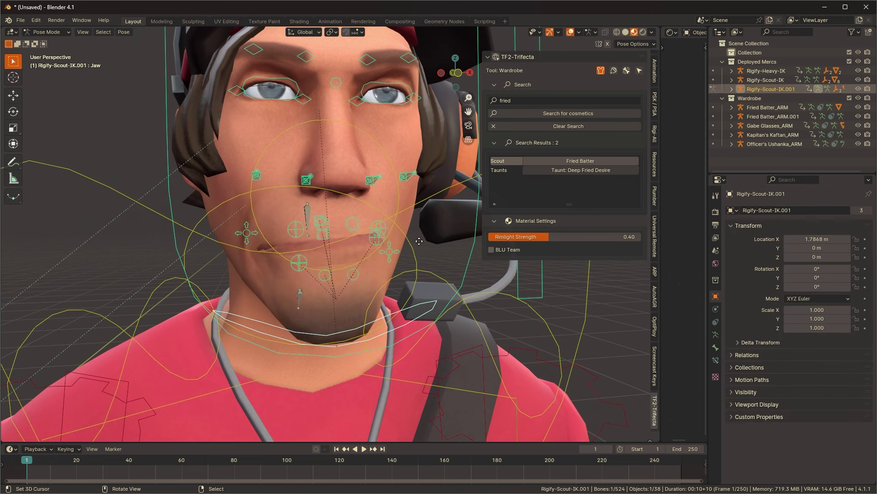
Move the new Scout's right mouth corner control in Pose Mode to test how the stubble follows the face
middle_click_drag(420, 241, 381, 247)
left_click(263, 249)
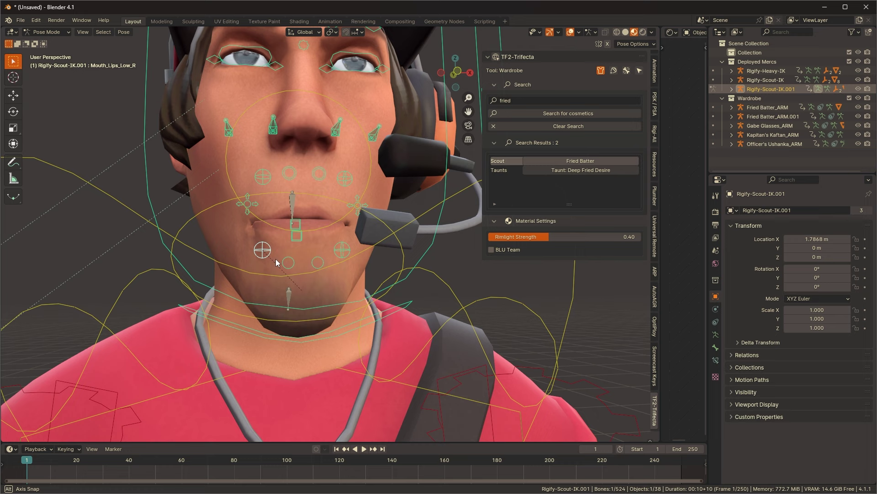
middle_click_drag(276, 258, 256, 249)
left_click(274, 214)
key("g")
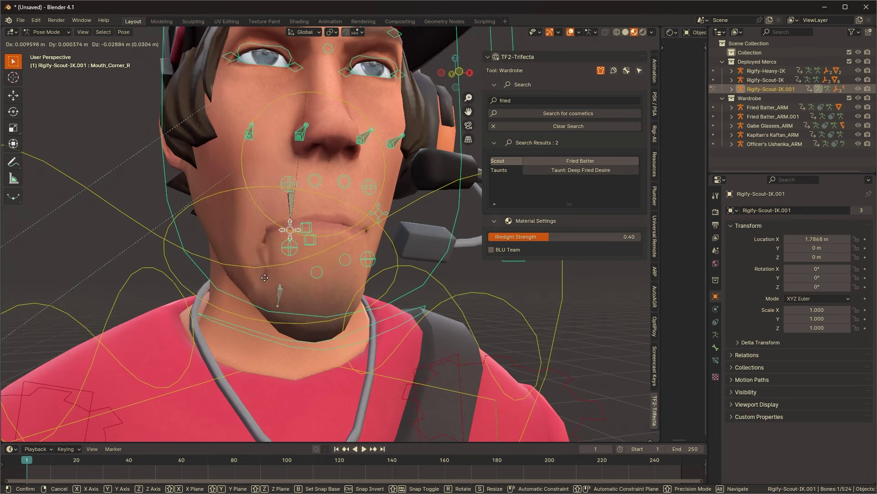
left_click(273, 205)
middle_click_drag(273, 204, 298, 237)
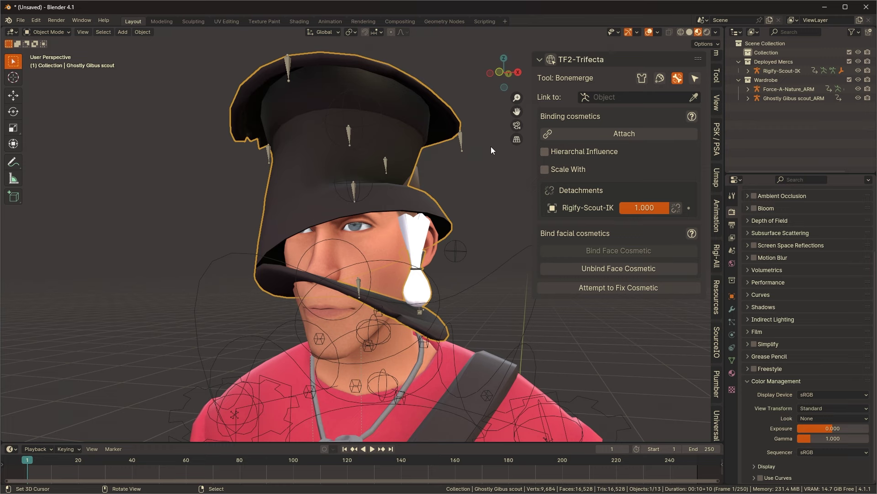
Apply the Bonemerge cosmetic fix to the Ghostly Gibus on the Scout's head and the Force-A-Nature in his hand
left_click(672, 287)
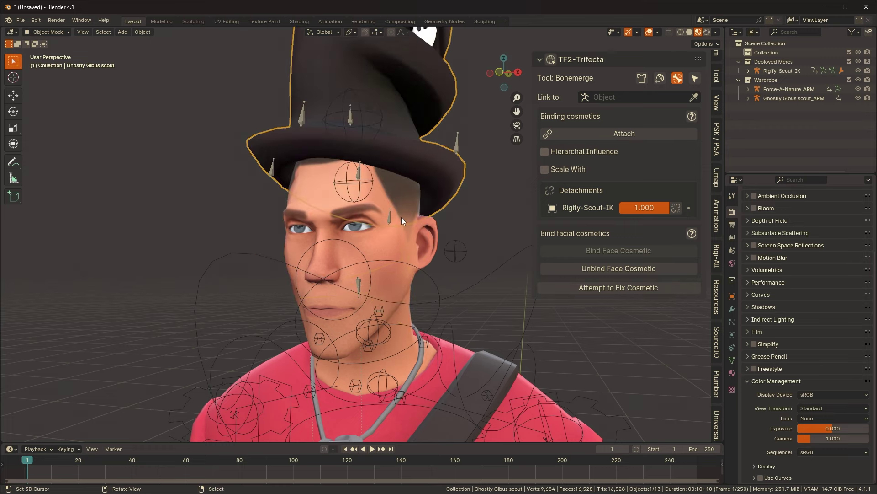
middle_click_drag(403, 192, 361, 346)
middle_click_drag(357, 401, 358, 342, "shift")
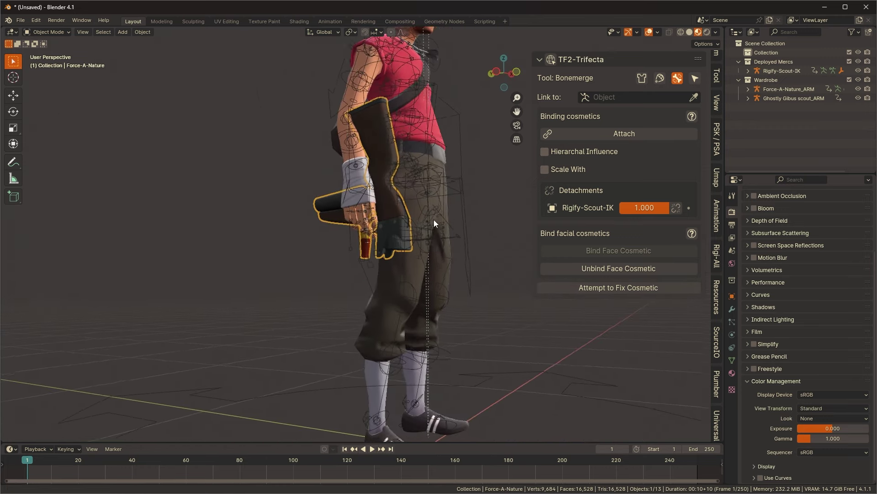
scroll(433, 220, "up", 3)
middle_click_drag(433, 219, 424, 266, "shift")
left_click(613, 285)
scroll(438, 287, "down", 3)
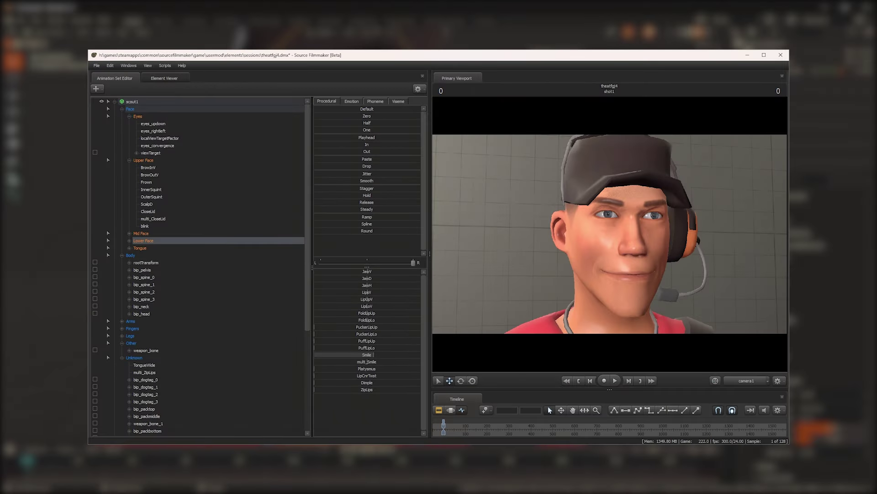
Switch to Source Filmmaker and adjust the Scout's Smile slider
left_click_drag(374, 354, 352, 355)
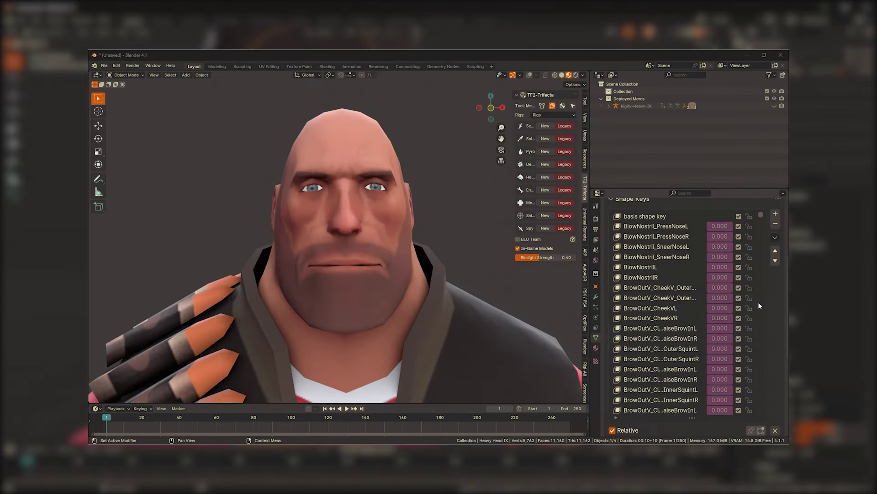
Switch back to Blender and look through the full list of shape keys on the Heavy's head
left_click_drag(761, 213, 780, 396)
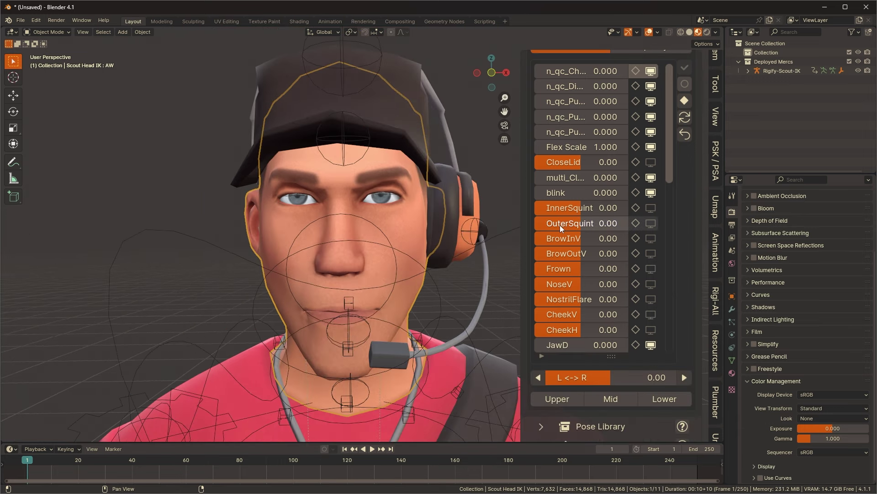
Widen the sidebar and look through the Face Poser flex controllers on the Scout's head
left_click_drag(561, 225, 512, 314)
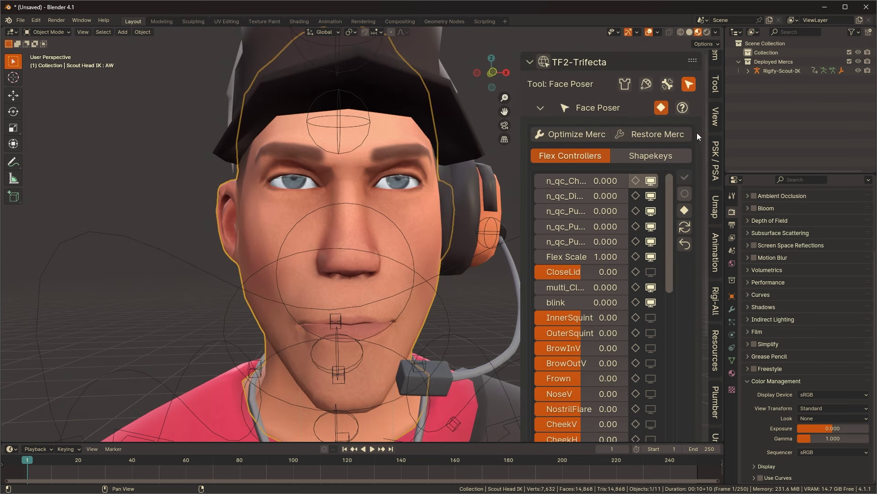
scroll(571, 295, "down", 5)
left_click_drag(568, 258, 622, 392)
right_click(628, 256)
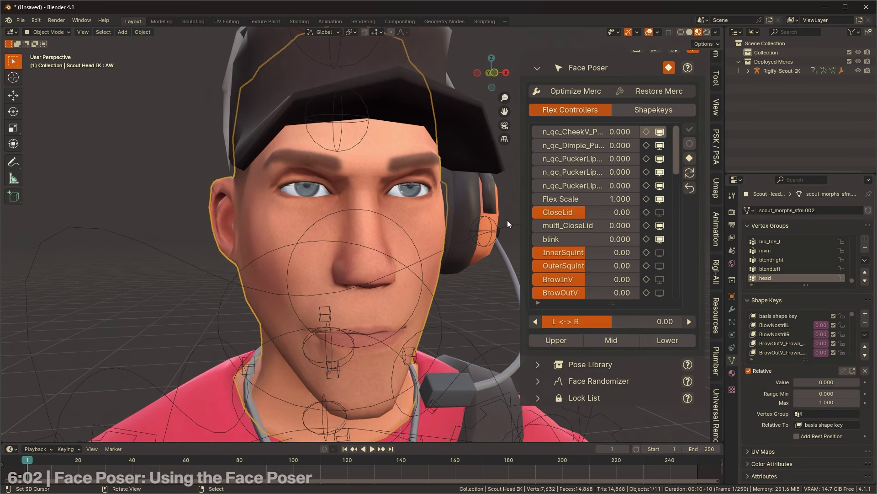
left_click_drag(521, 207, 497, 207)
scroll(614, 223, "down", 4)
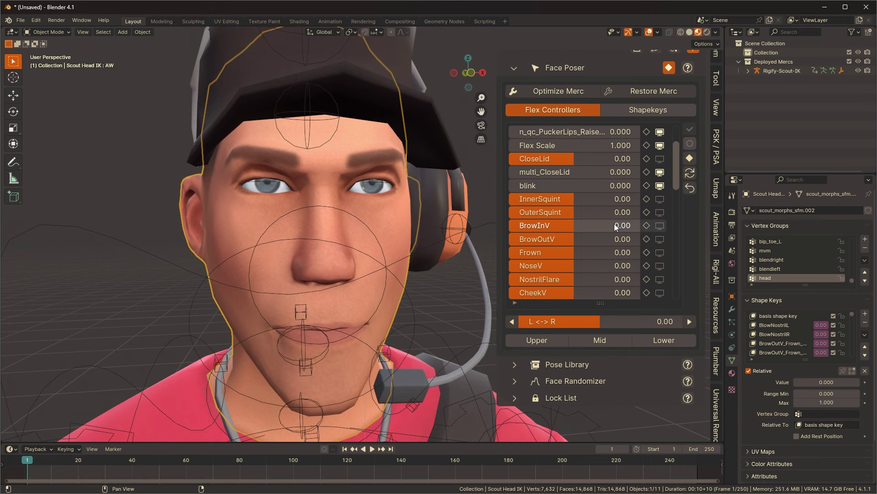
scroll(605, 234, "down", 10)
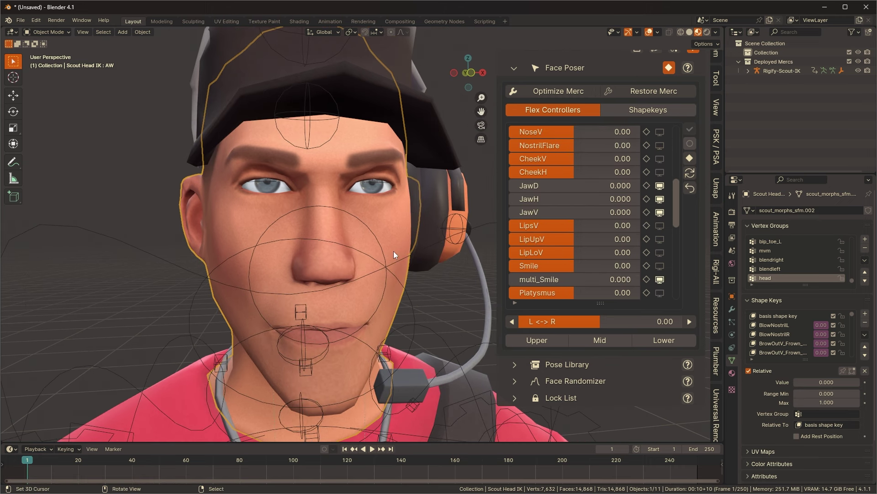
Raise the Smile flex on the Scout's face, trying the L <-> R balance at 1.00 and finishing at -1.00
left_click_drag(600, 322, 665, 322)
left_click_drag(569, 267, 638, 266)
left_click_drag(668, 321, 519, 321)
left_click_drag(519, 321, 681, 321)
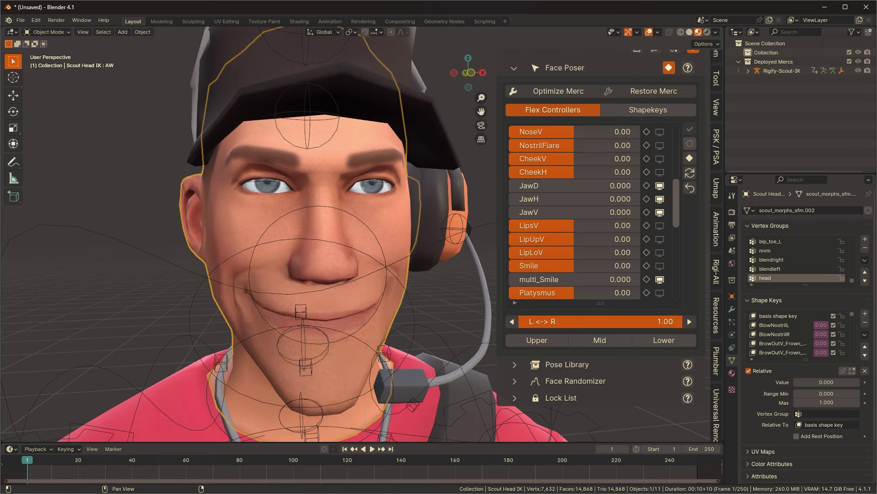
left_click_drag(681, 322, 519, 321)
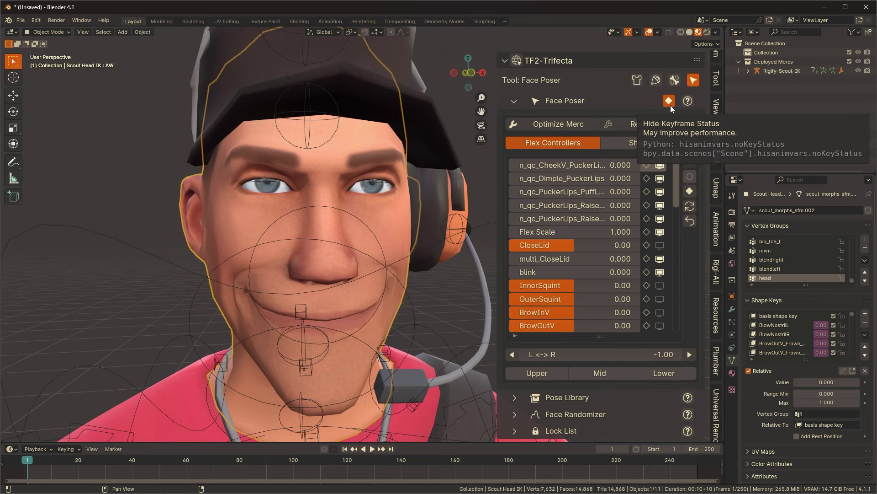
Keyframe the OuterSquint flex at frames 1 and 14 using Face Poser's auto keyframing, and turn auto keyframing off again
left_click(690, 177)
scroll(566, 256, "down", 4)
left_click_drag(597, 247, 653, 247)
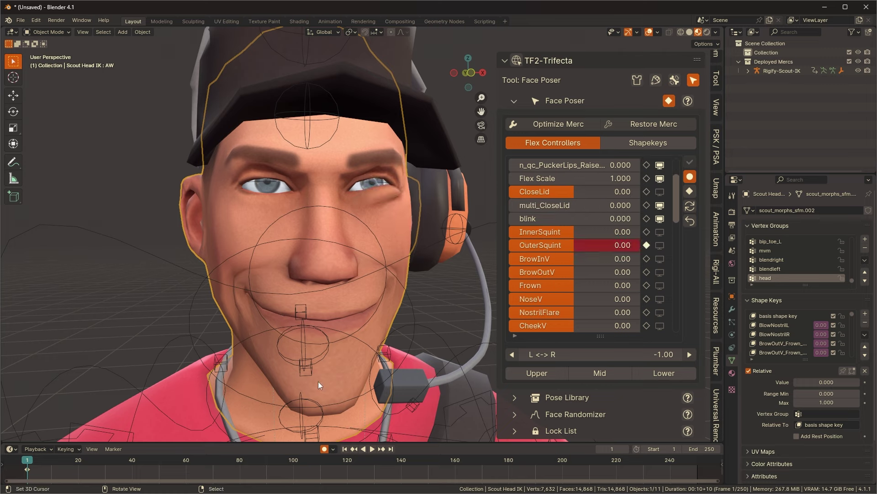
left_click(62, 462)
left_click_drag(598, 247, 533, 247)
left_click(689, 177)
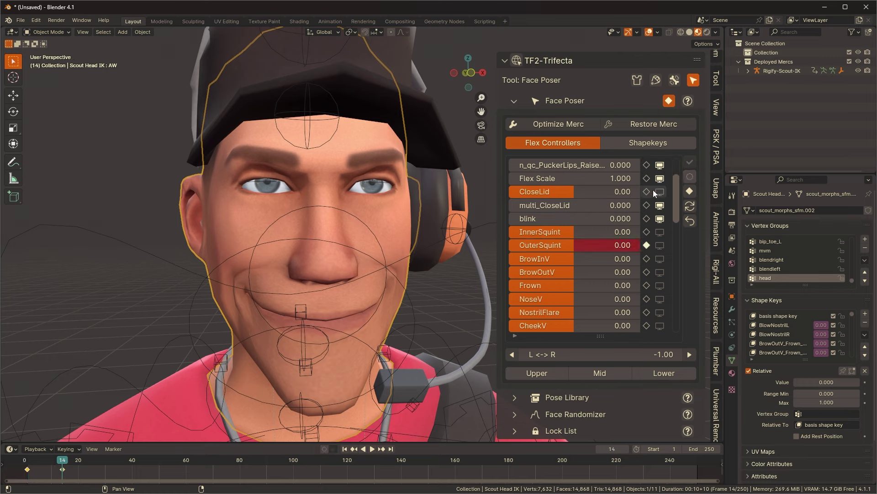
Adjust OuterSquint at frame 24 without auto keyframing, and delete the keyframes from the timeline
scroll(649, 192, "down", 10, "alt")
left_click_drag(608, 245, 658, 245)
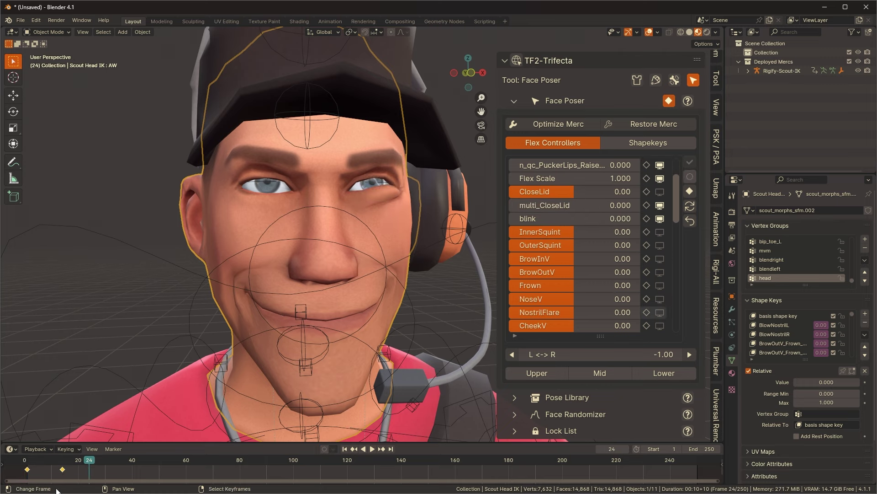
left_click_drag(88, 475, 27, 476)
key("Delete")
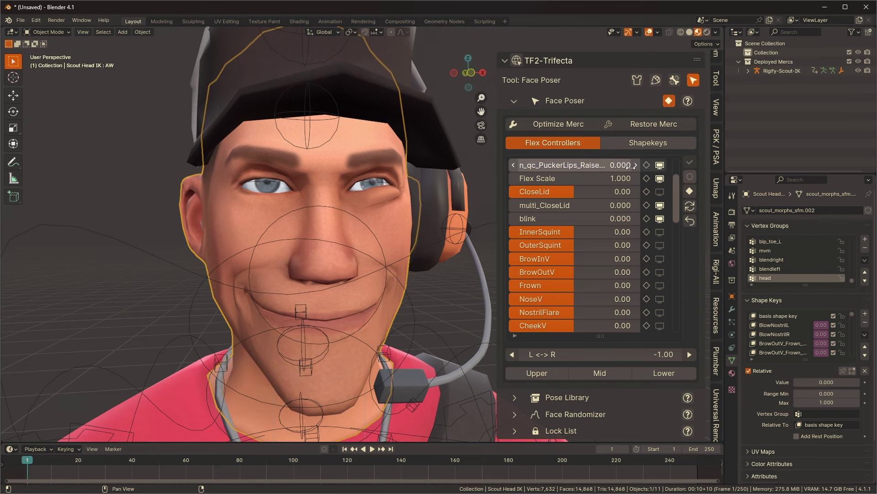
Keyframe all the Scout's flex sliders at frame 1 and only the Upper face sliders at frame 7
scroll(642, 272, "up", 1)
scroll(642, 273, "up", 3)
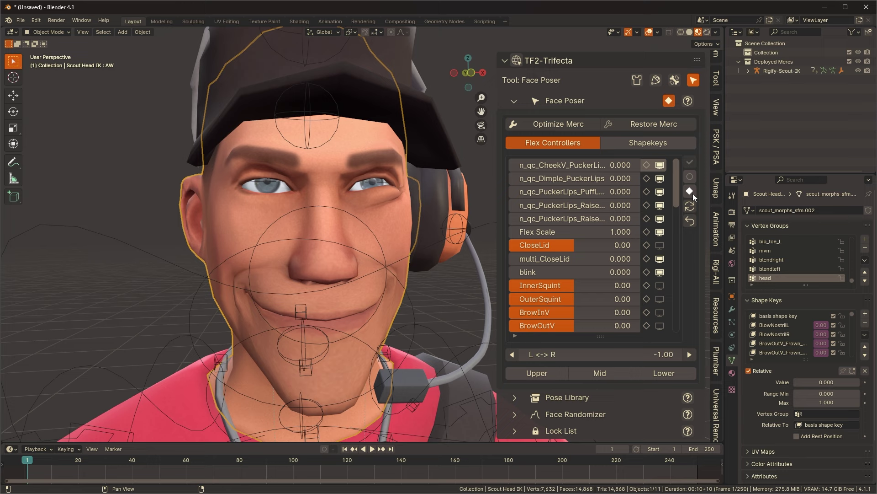
left_click(690, 191)
left_click(43, 469)
left_click(549, 373)
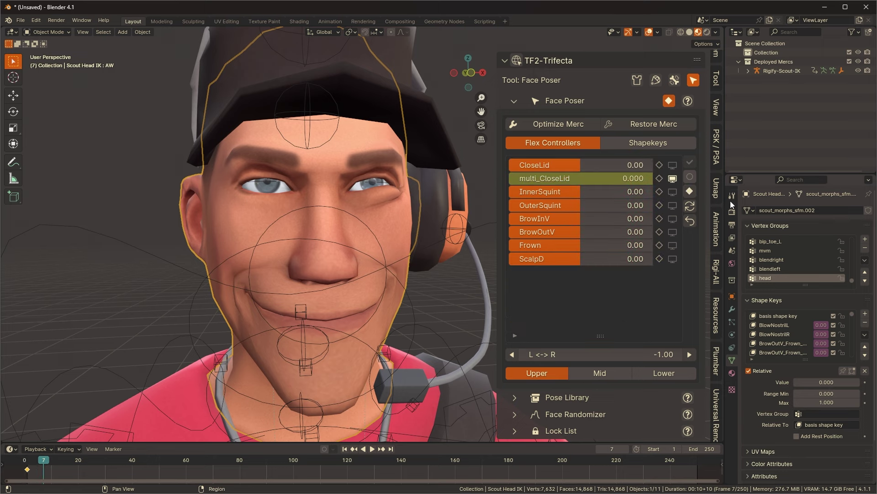
left_click(690, 192)
Keyframe only the Mid face sliders at frame 17
left_click(70, 474)
left_click(600, 373)
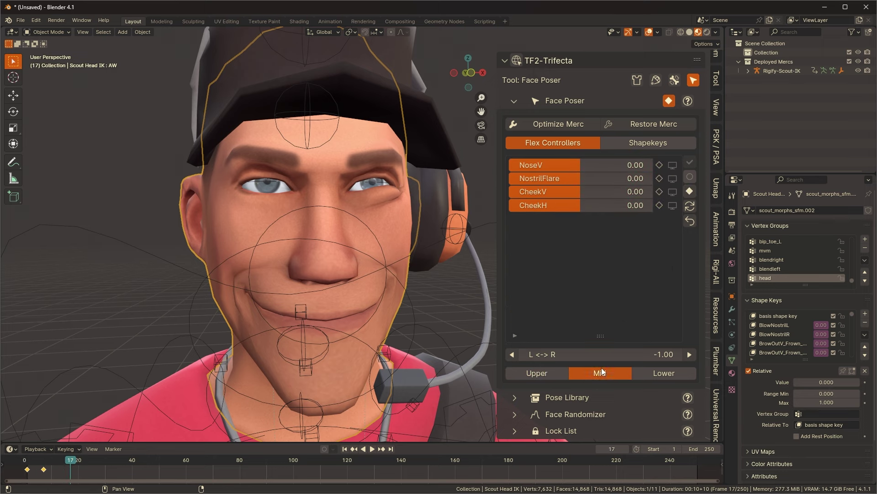
left_click(689, 194)
Show all flex controllers without the face-region filter and check which sliders are keyed at the timeline's keyframes
left_click(579, 375)
left_click(559, 374)
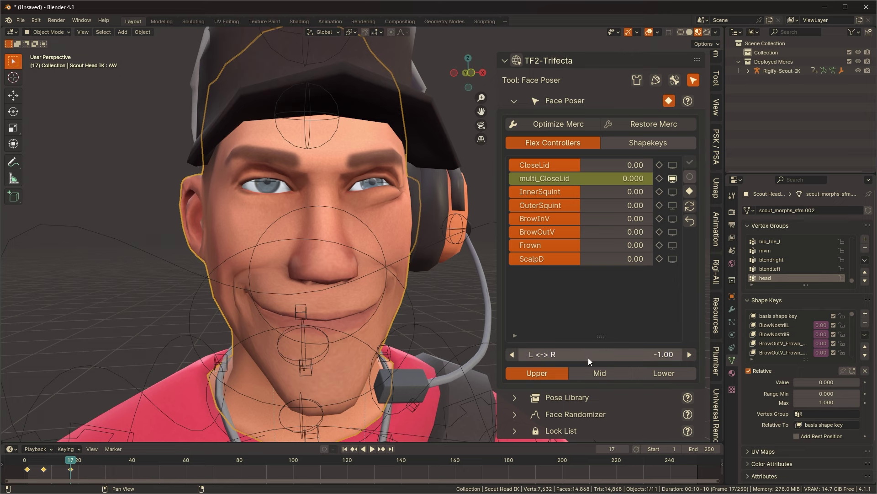
left_click(561, 372)
scroll(605, 259, "down", 6)
scroll(602, 267, "down", 2)
left_click_drag(59, 466, 44, 469)
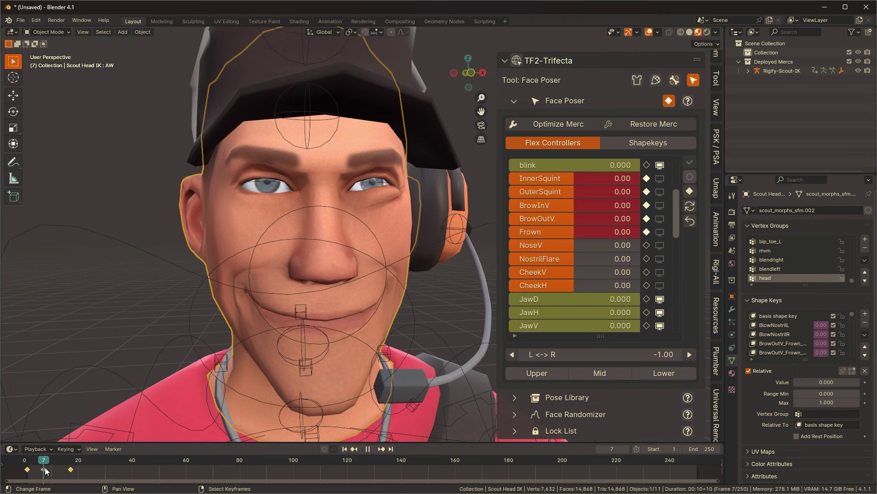
scroll(598, 244, "up", 5)
scroll(600, 244, "down", 2)
Return to frame 1 and reset the Scout's face
key("shift+Left")
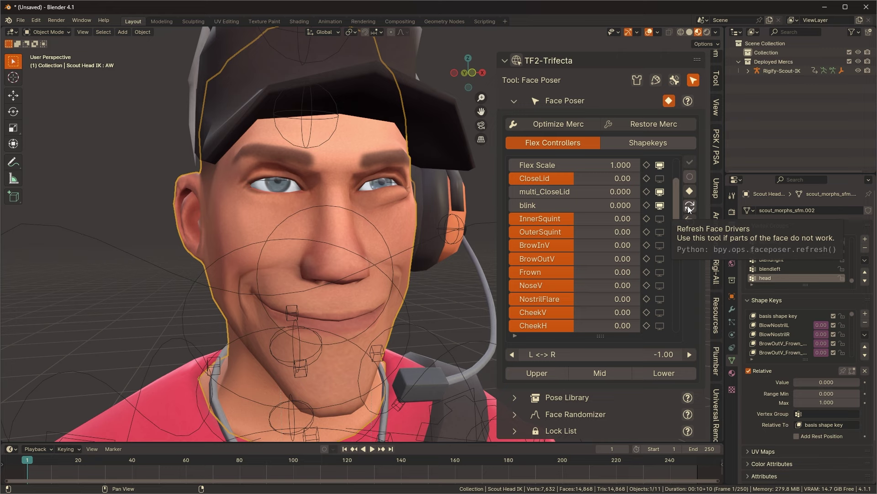
left_click(693, 223)
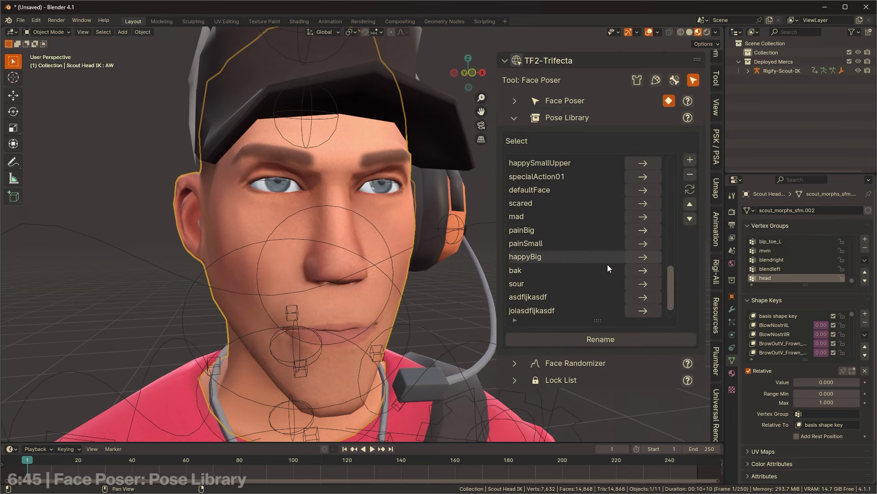
Browse the poses in the Pose Library and apply the WQ pose at frame 1
scroll(619, 270, "up", 15)
scroll(620, 268, "down", 5)
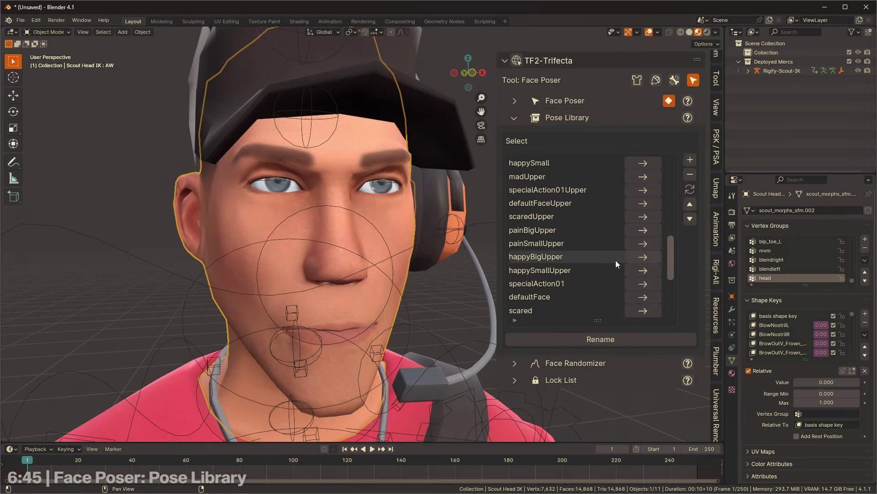
scroll(614, 242, "up", 10)
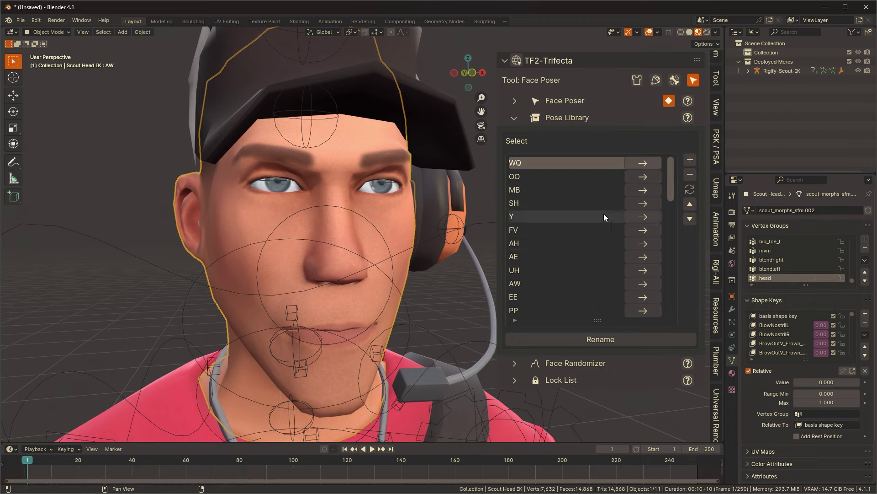
scroll(608, 216, "down", 3)
scroll(612, 210, "up", 3)
left_click(651, 166)
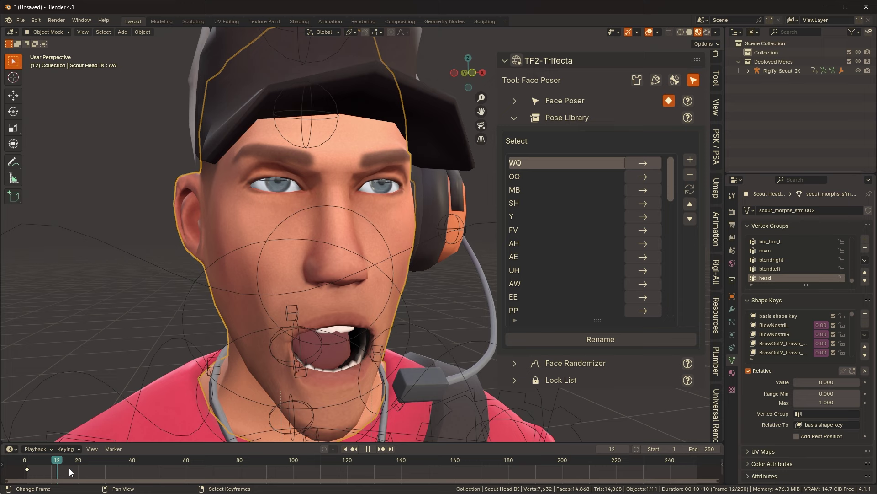
Apply the AH pose at frame 23 and the EE pose at frame 39 from the Pose Library with keyframes
left_click(642, 243)
left_click(638, 301)
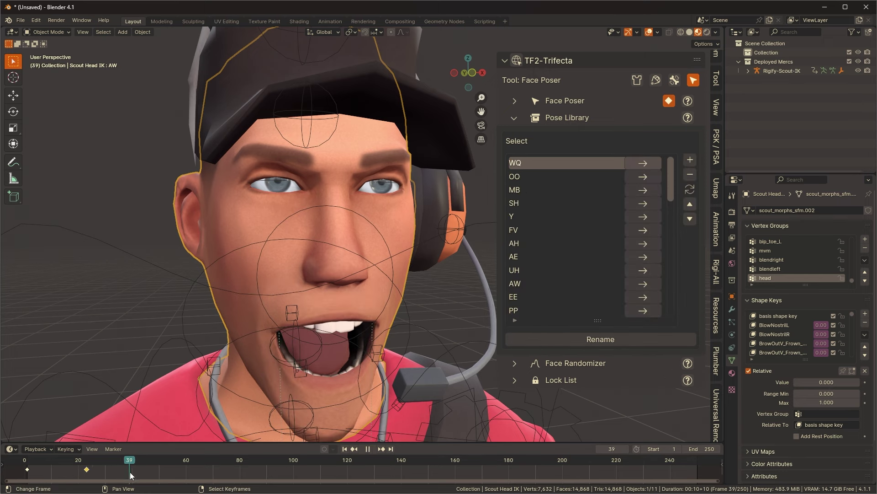
left_click(635, 273)
left_click(633, 297)
left_click(648, 298)
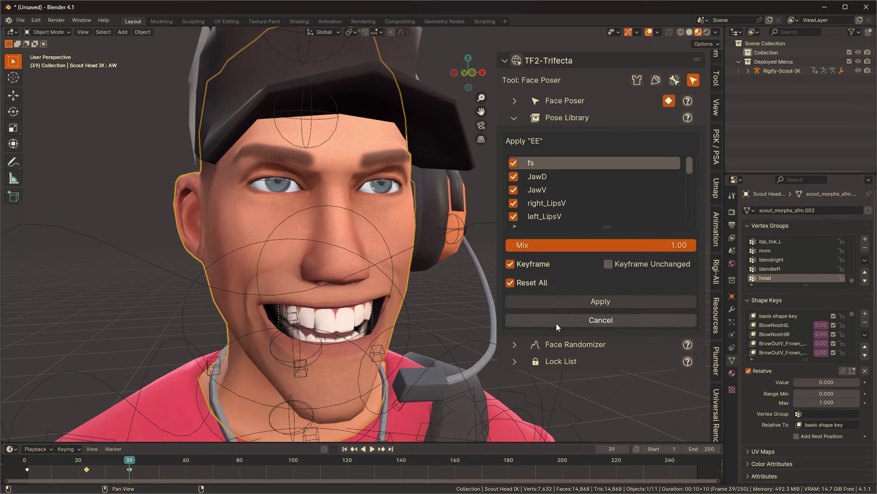
Apply the EE pose from the Pose Library again at frame 48 and scrub back through the facial animation
left_click(556, 321)
left_click(154, 462)
left_click(650, 299)
left_click(653, 302)
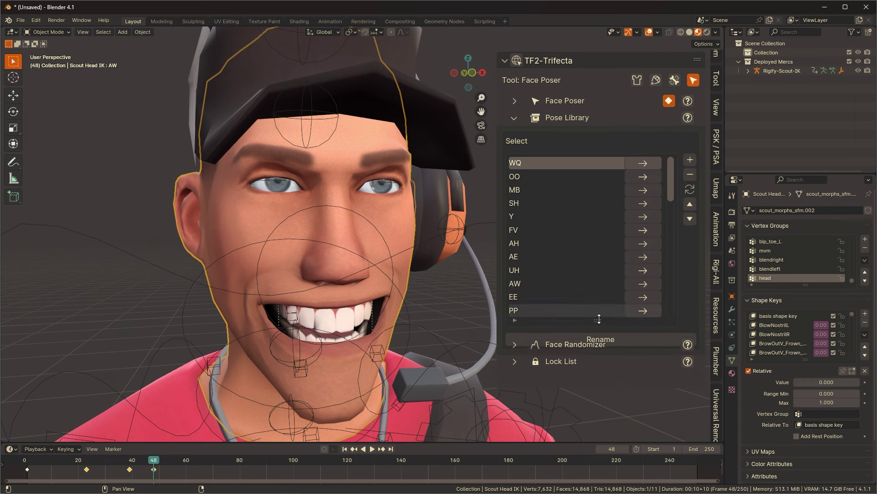
scroll(649, 302, "up", 10, "alt")
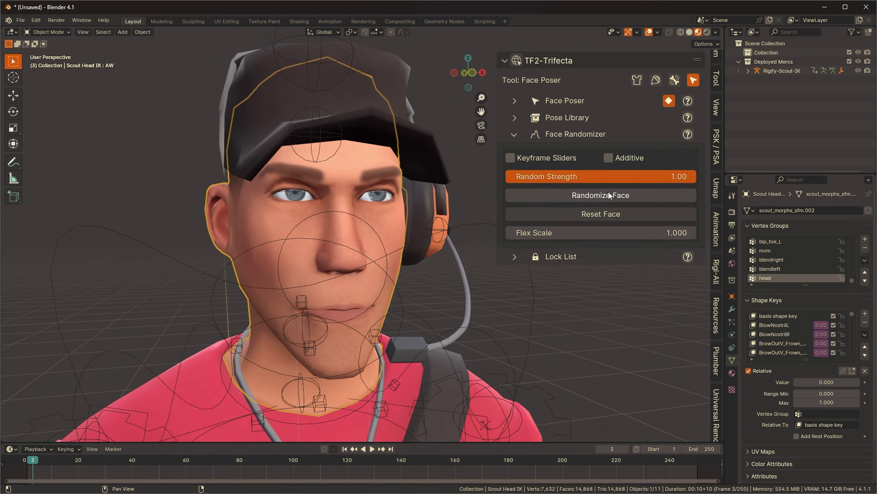
Randomize the Scout's face at strength 1.00 and change the seed to 133
left_click(608, 195)
left_click_drag(639, 211, 706, 211)
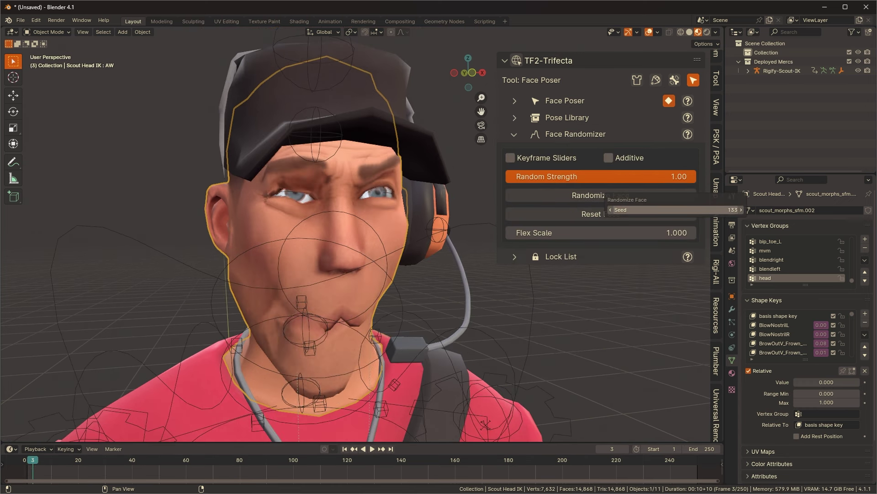
Lock the flex sliders from multi_CloseLid through JawV in the Lock List, and randomize the remaining ones with different seeds
scroll(536, 295, "down", 7)
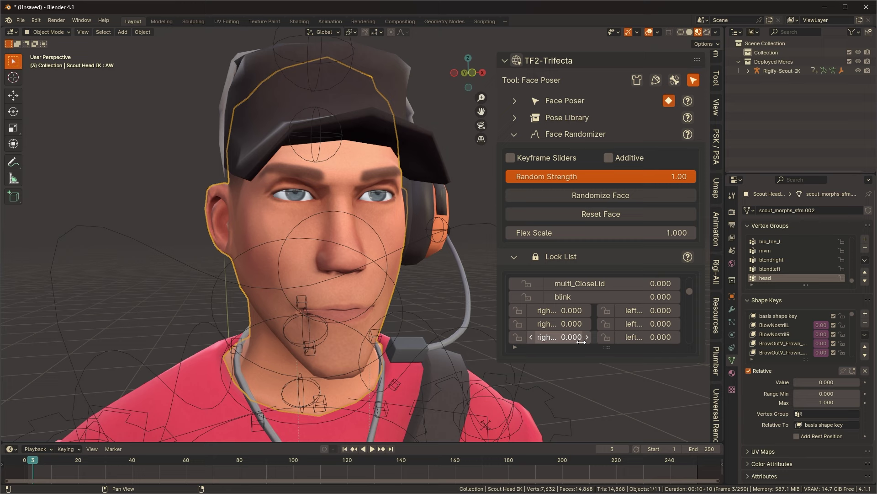
left_click_drag(586, 348, 586, 401)
scroll(525, 311, "down", 6)
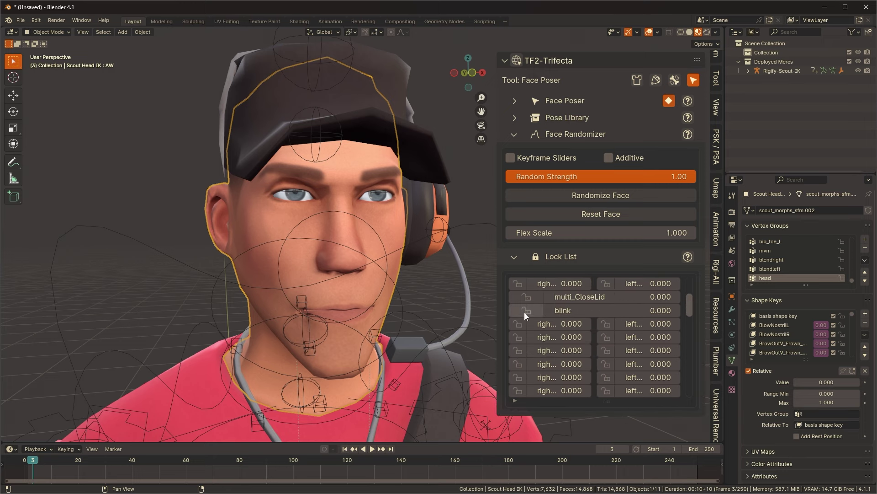
left_click_drag(524, 297, 519, 390)
scroll(558, 330, "down", 6)
left_click_drag(605, 283, 605, 364)
left_click_drag(518, 310, 519, 337)
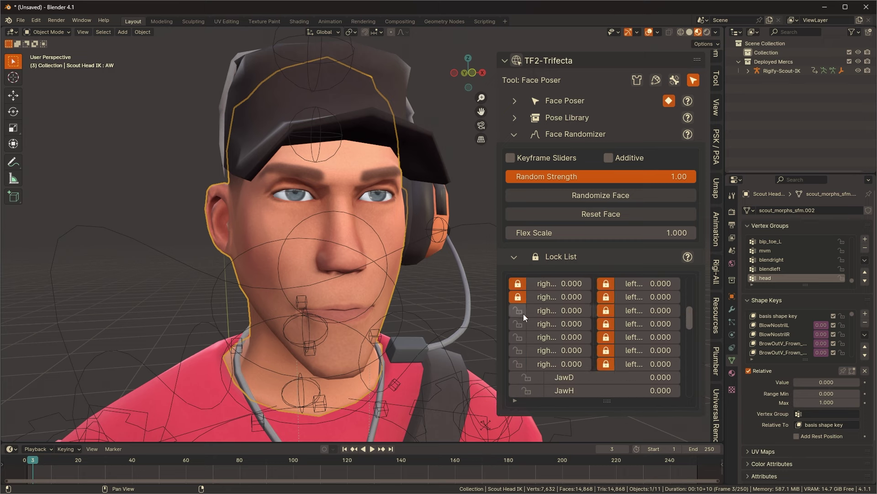
left_click_drag(520, 312, 521, 391)
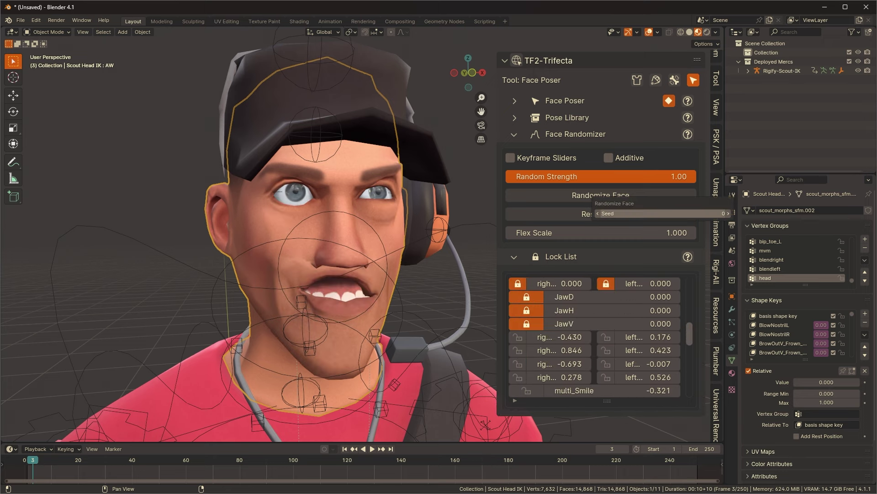
left_click_drag(640, 213, 681, 214)
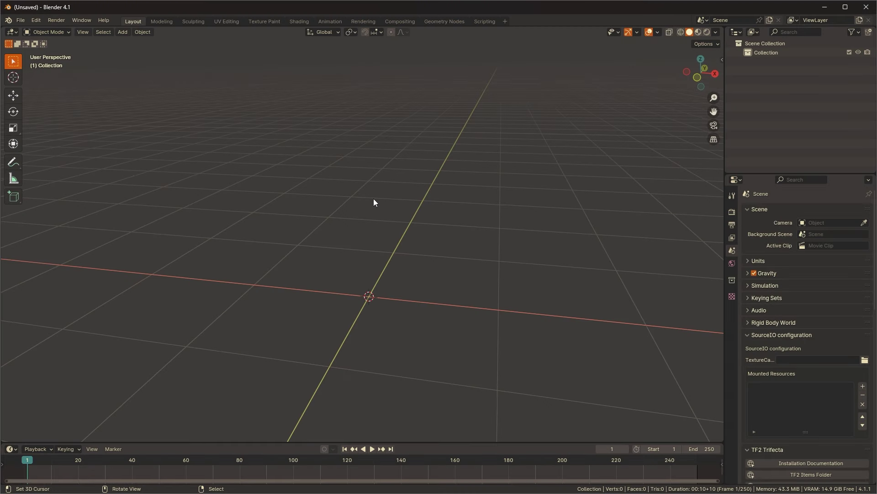
Reload the save_reload_test file from disk and allow execution of its Python scripts
key("alt+Tab")
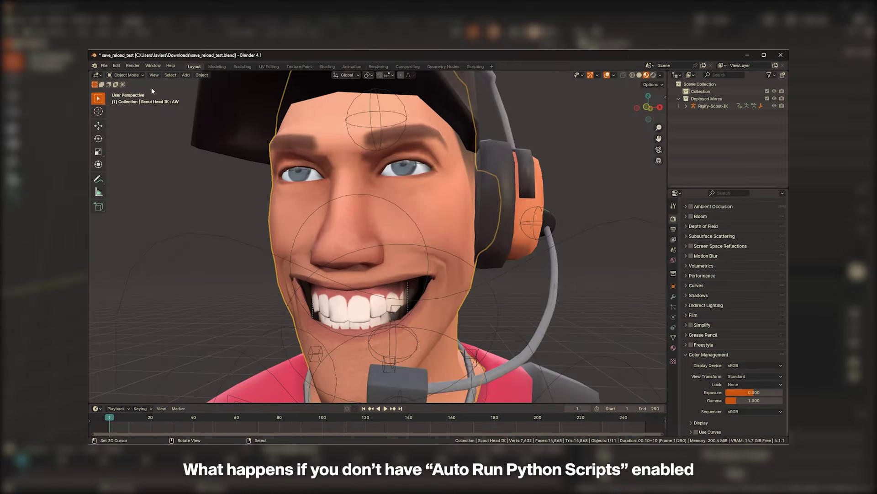
left_click(105, 65)
left_click(116, 95)
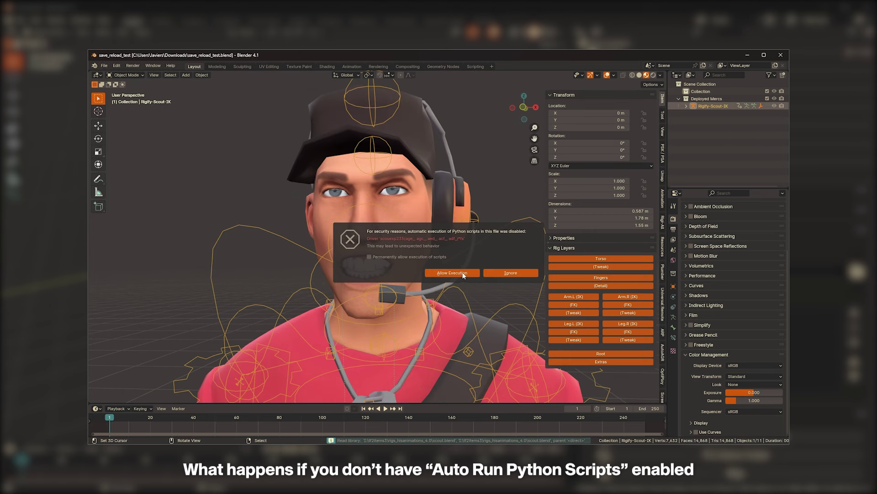
left_click(447, 273)
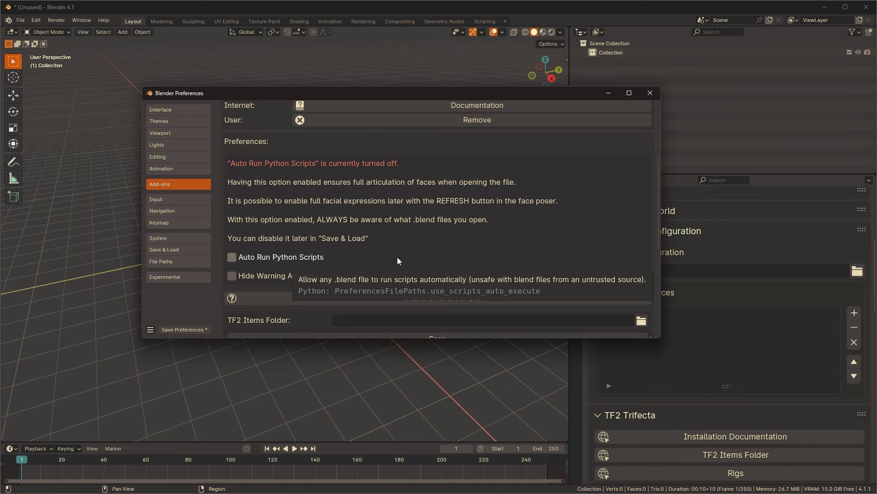
Enable Auto Run Python Scripts in the add-on's preferences and move the Preferences window clear of the scene properties
left_click(304, 257)
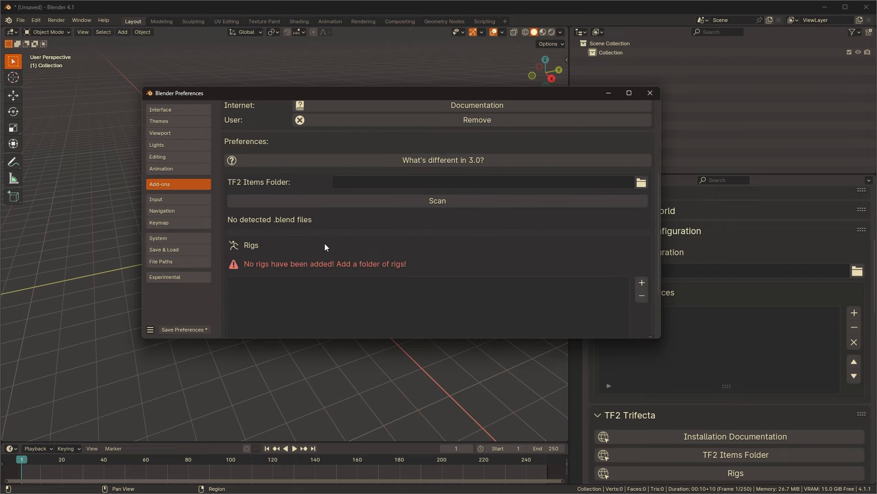
scroll(308, 258, "down", 3)
scroll(307, 258, "up", 5)
left_click_drag(503, 91, 368, 102)
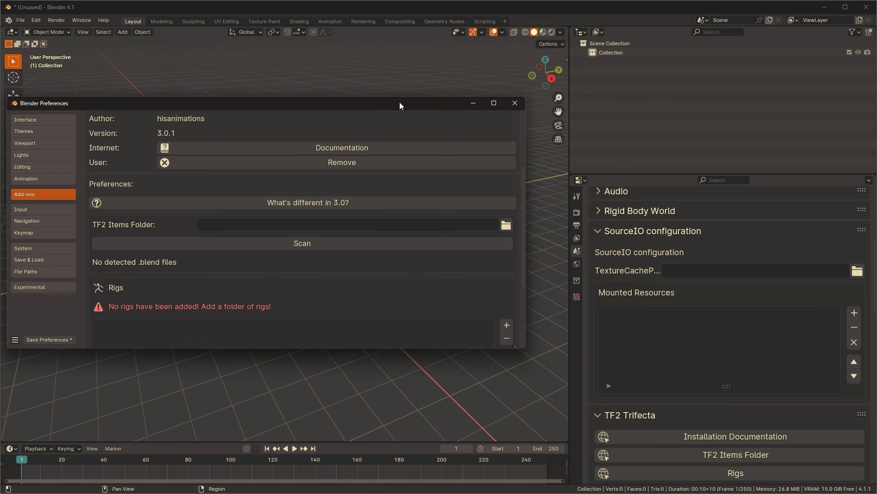
Close the Preferences and set the TF2 Items Path in the scene's TF2 Trifecta settings to I:\tf2items3
left_click(515, 103)
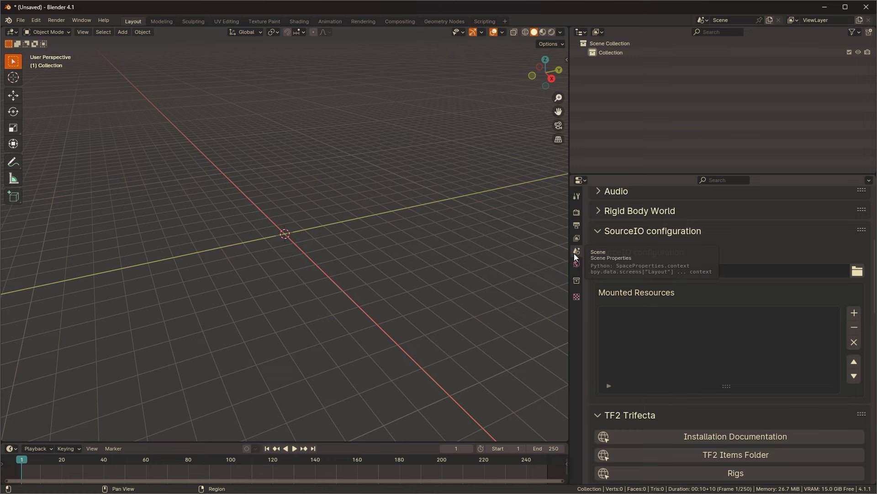
scroll(707, 275, "up", 1)
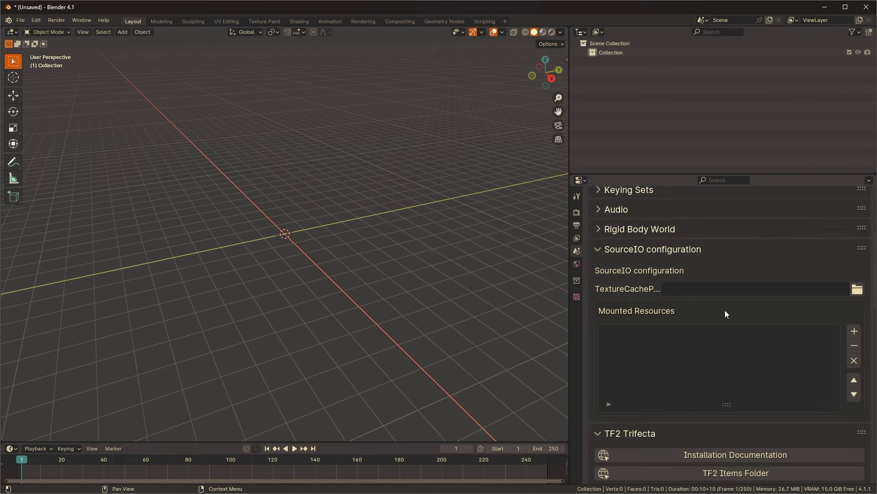
scroll(725, 311, "down", 15)
scroll(667, 288, "down", 5)
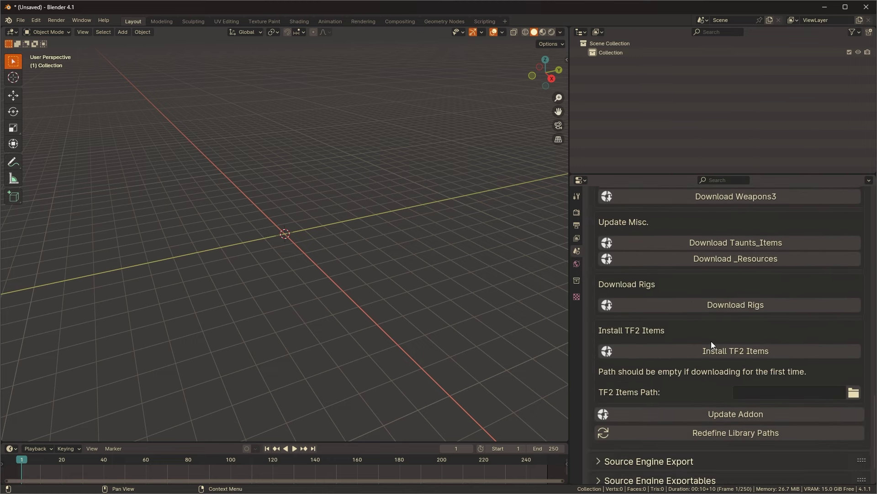
left_click(769, 391)
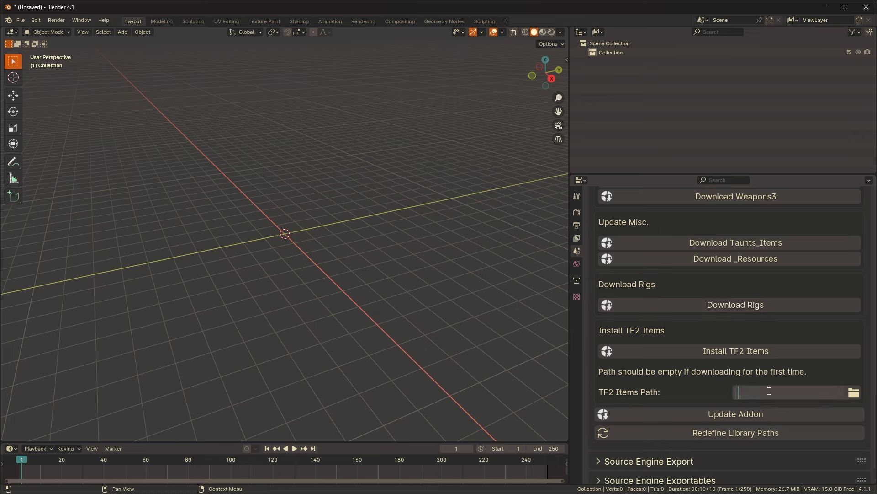
type("I:\\tf2items3")
key("Return")
Install the TF2 items together with the rigs, and check the validation progress in the scene properties and the console
left_click(834, 351)
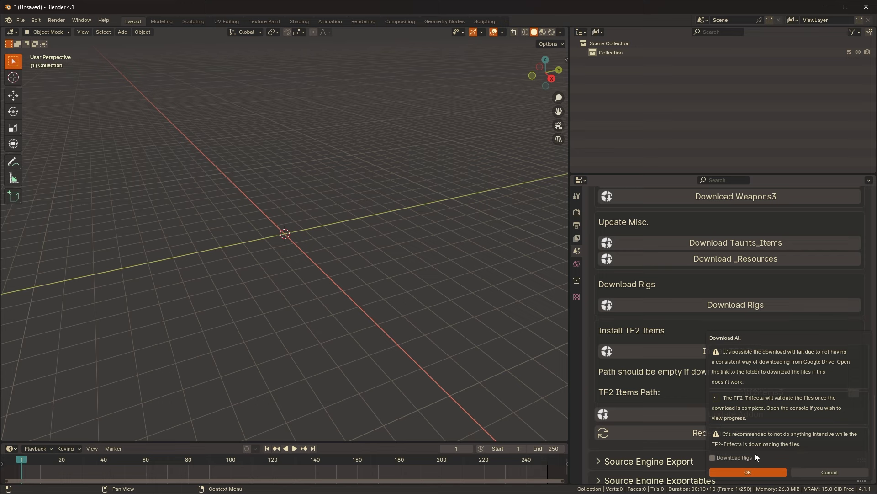
left_click(763, 469)
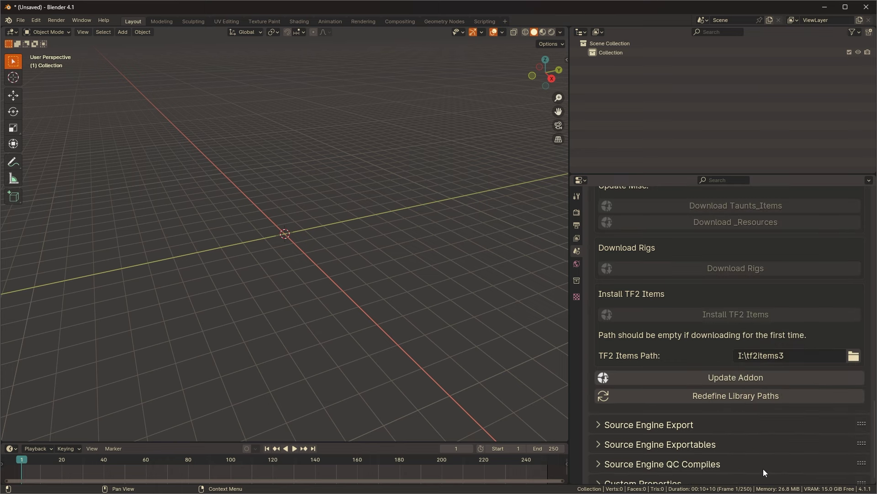
scroll(714, 324, "up", 5)
scroll(714, 325, "up", 8)
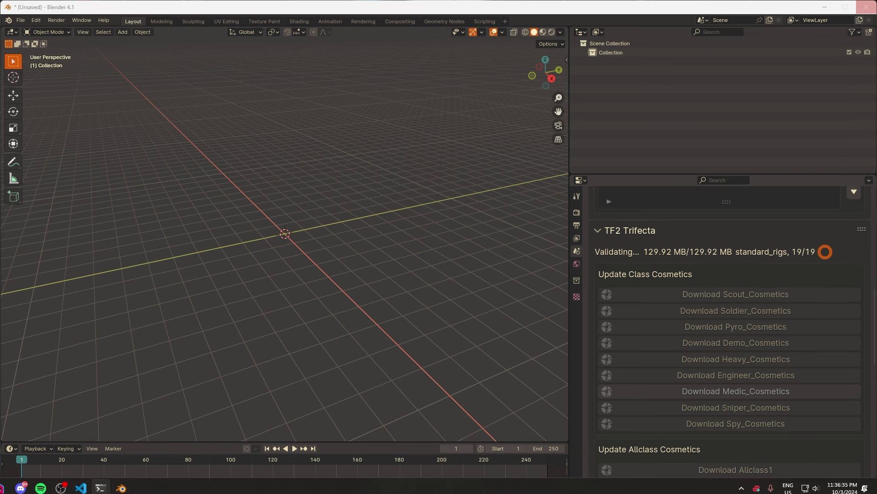
left_click_drag(0, 138, 458, 125)
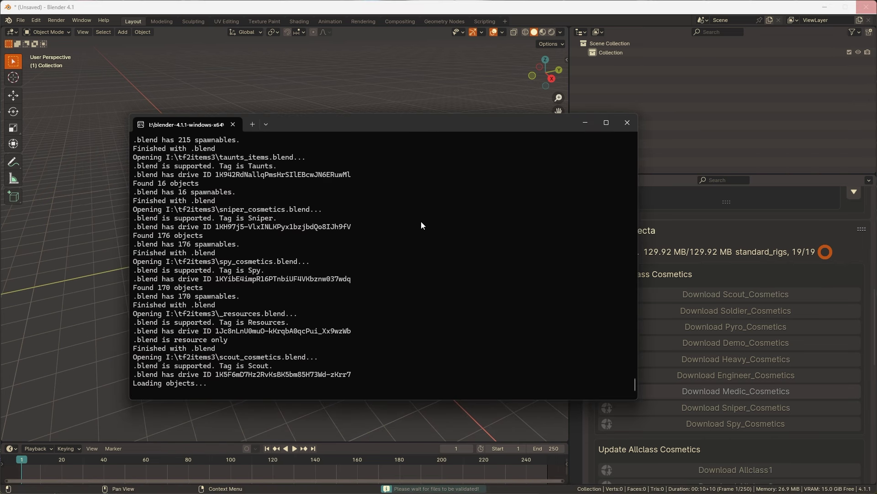
key("alt+Tab")
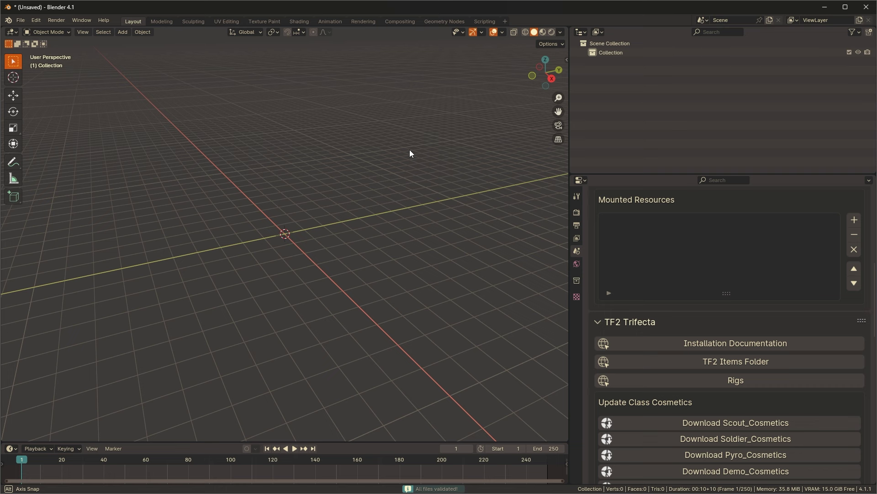
Show the TF2-Trifecta tools in the 3D viewport's sidebar and widen the viewport
key("n")
left_click_drag(569, 227, 736, 320)
left_click(731, 418)
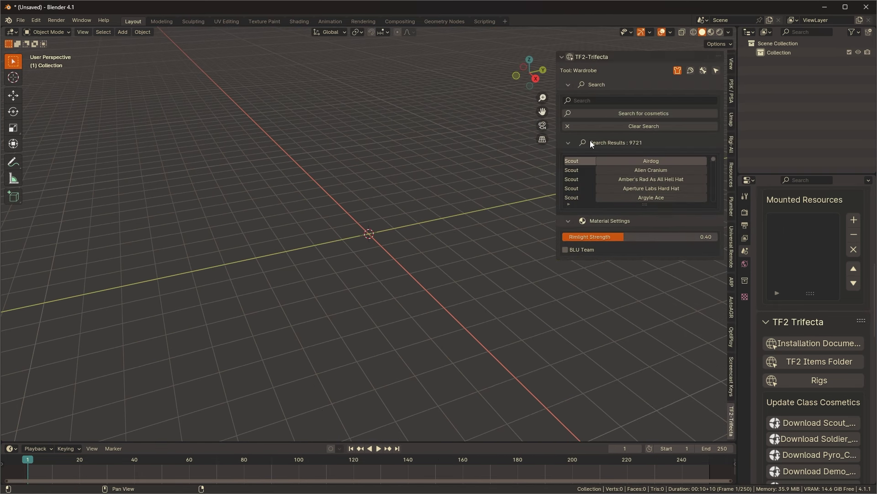
Deploy the New Scout from Standard Rigs with Merc Deployer, and return to the Wardrobe tool
left_click(690, 71)
left_click(646, 92)
middle_click_drag(323, 256, 460, 196)
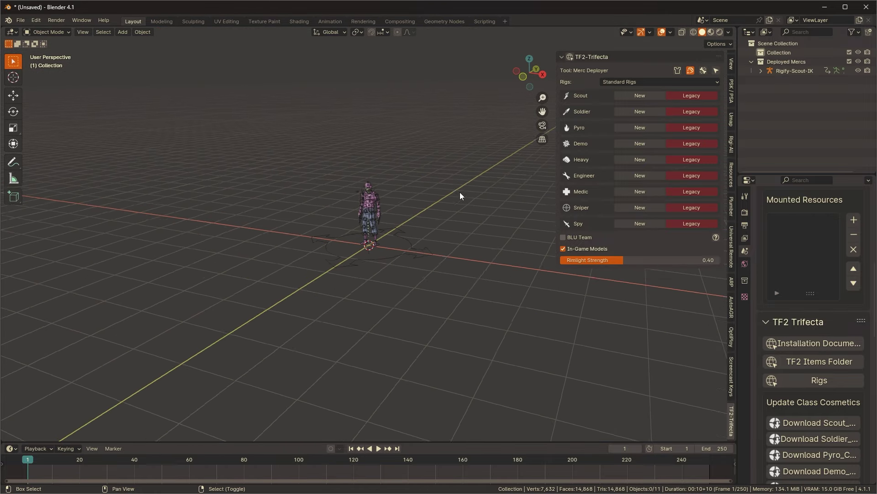
scroll(462, 214, "up", 8)
left_click(678, 70)
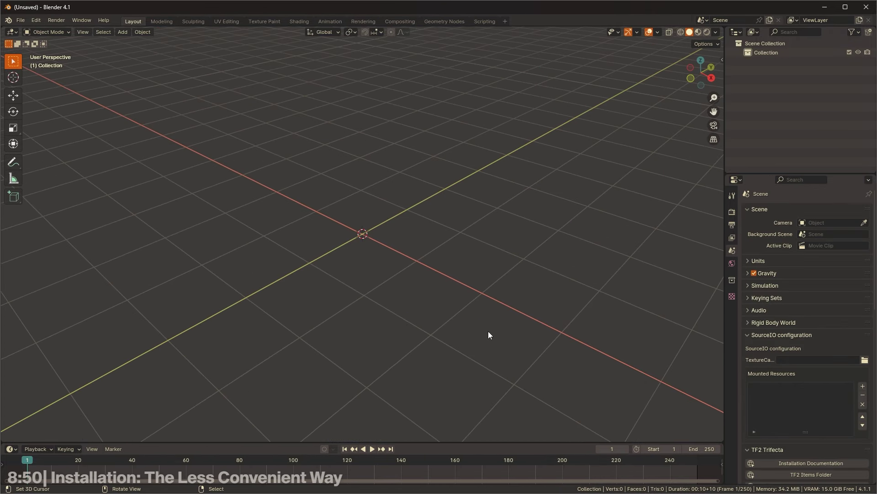
Widen the properties editor and open the online TF2 Items Folder from the scene's TF2 Trifecta settings
middle_click_drag(488, 333, 478, 313)
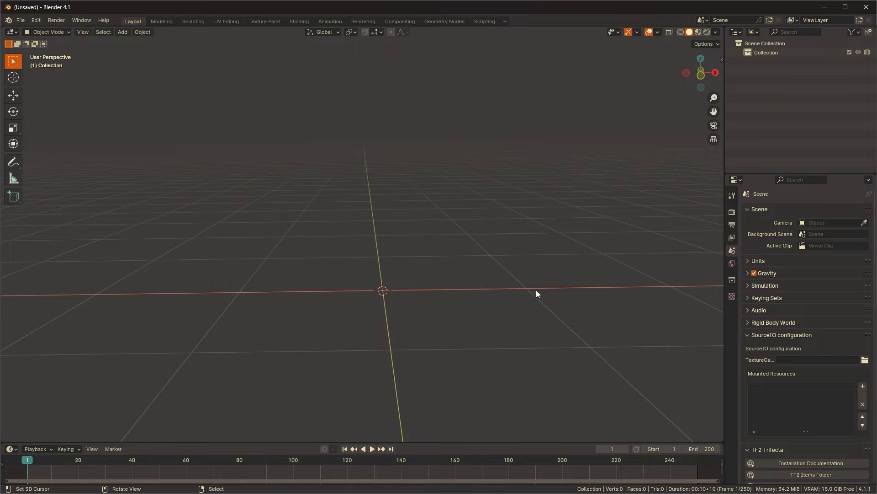
left_click_drag(725, 201, 676, 207)
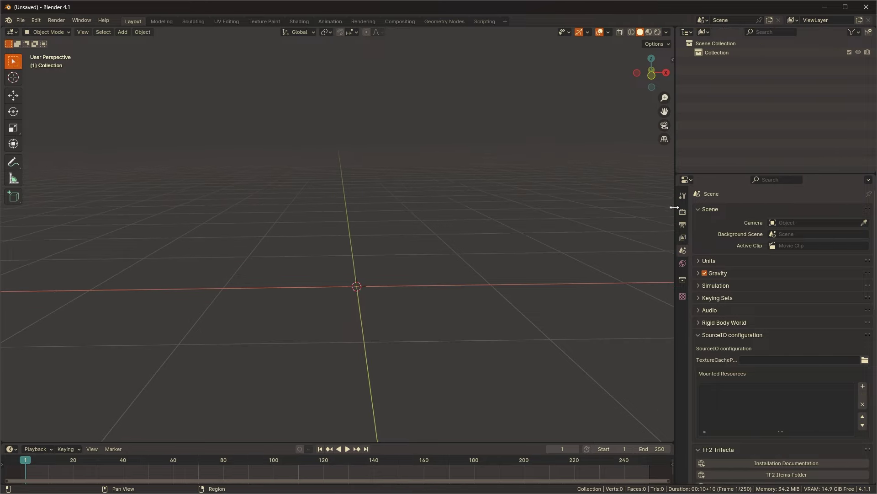
middle_click_drag(747, 324, 744, 268, "ctrl")
scroll(745, 267, "down", 10)
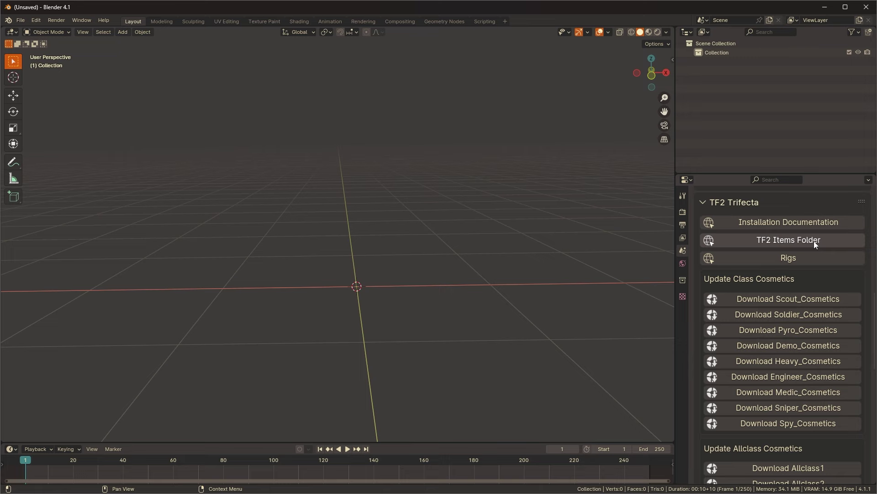
left_click(814, 242)
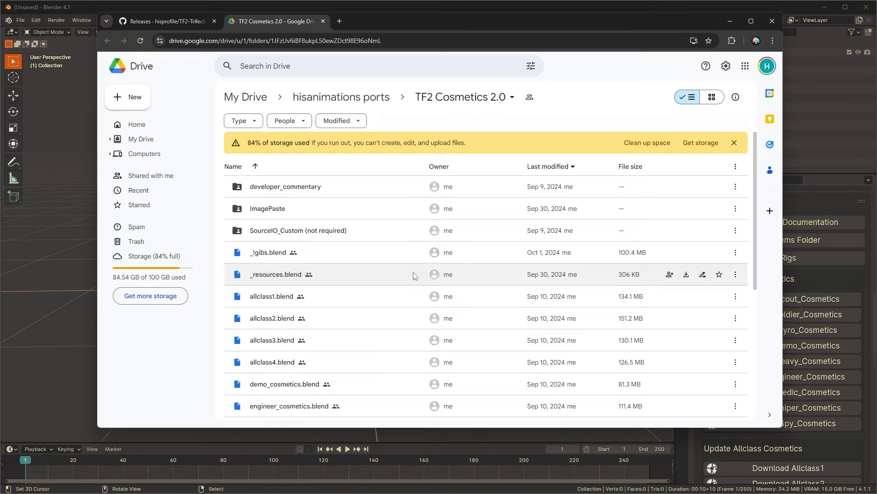
Select the files from _resources.blend through weapons3.blend in the TF2 Cosmetics 2.0 Drive folder and download them
left_click(404, 277)
scroll(373, 298, "down", 5)
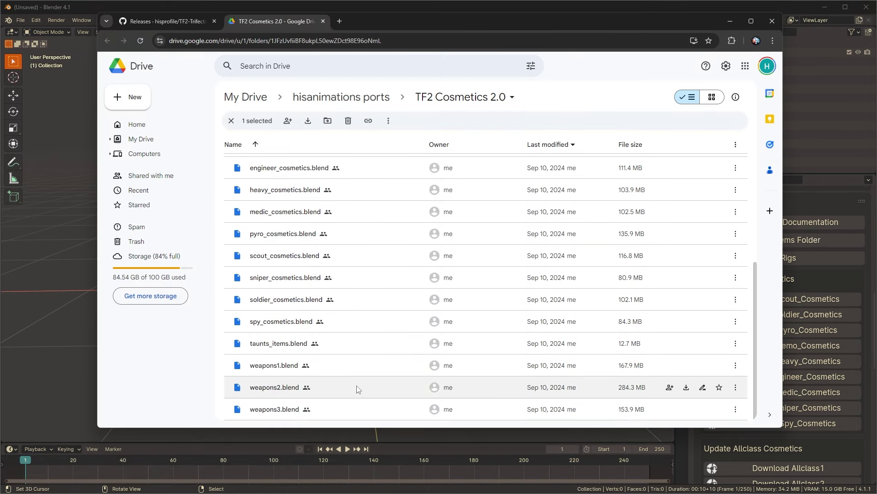
left_click(346, 399, "shift")
scroll(346, 396, "up", 5)
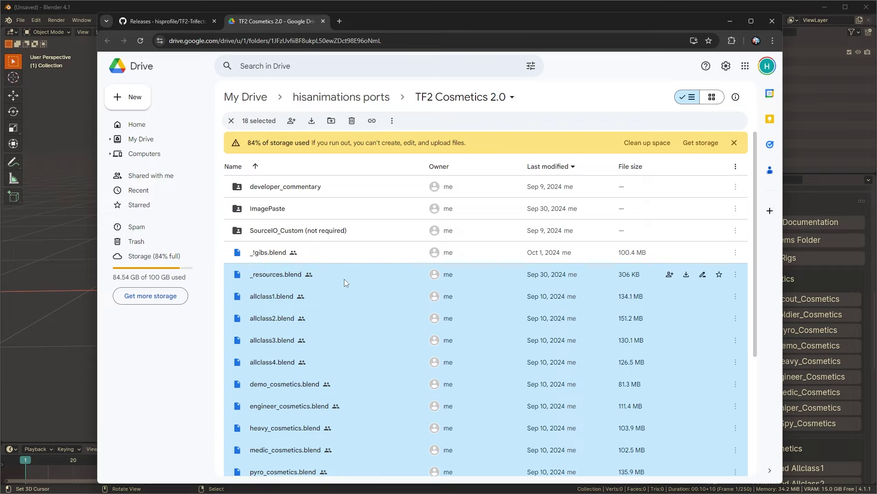
scroll(344, 279, "down", 5)
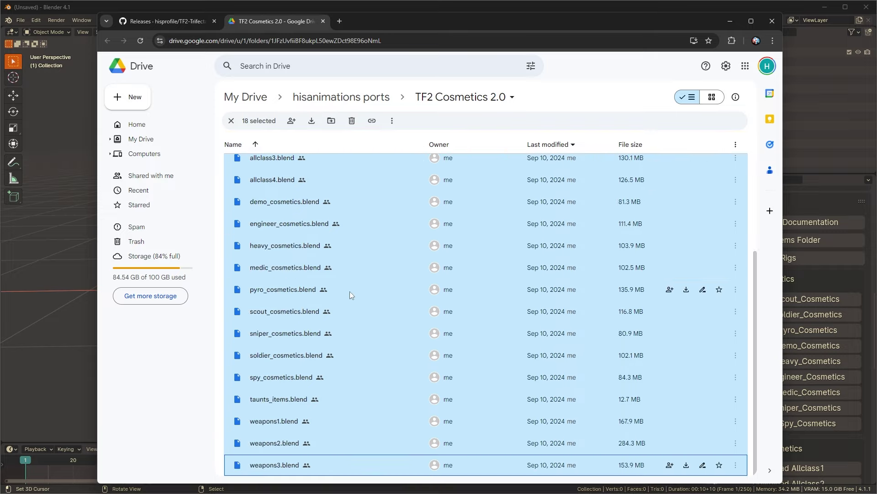
right_click(350, 291)
left_click(407, 326)
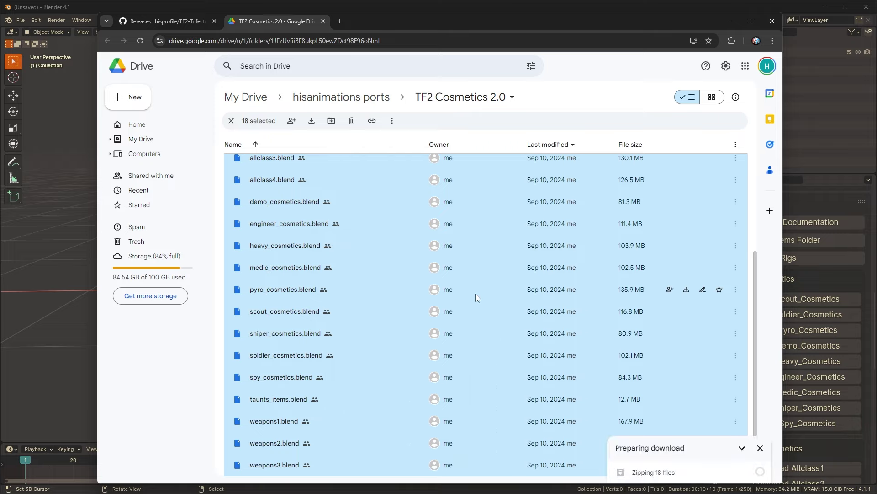
Open the online Rigs folder from Blender, and extract rigs_hisanimations_4.0.zip into its own subfolder in tf2items3
left_click(739, 4)
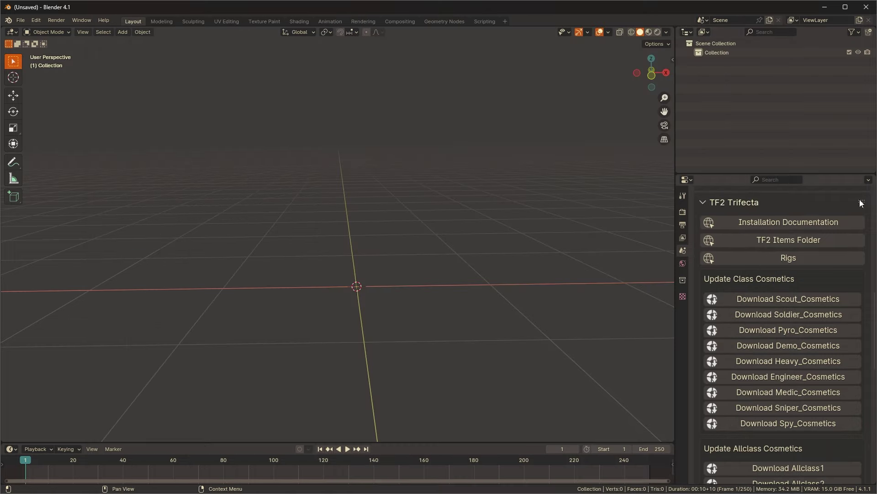
left_click(733, 256)
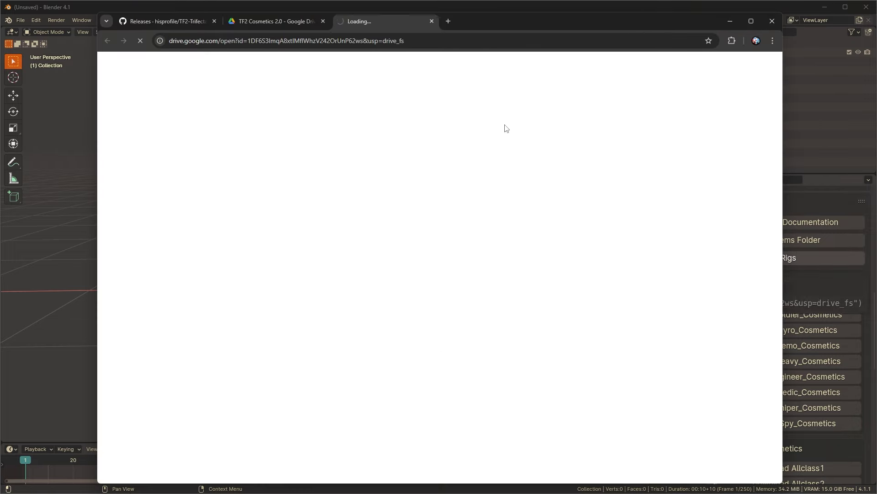
right_click(327, 330)
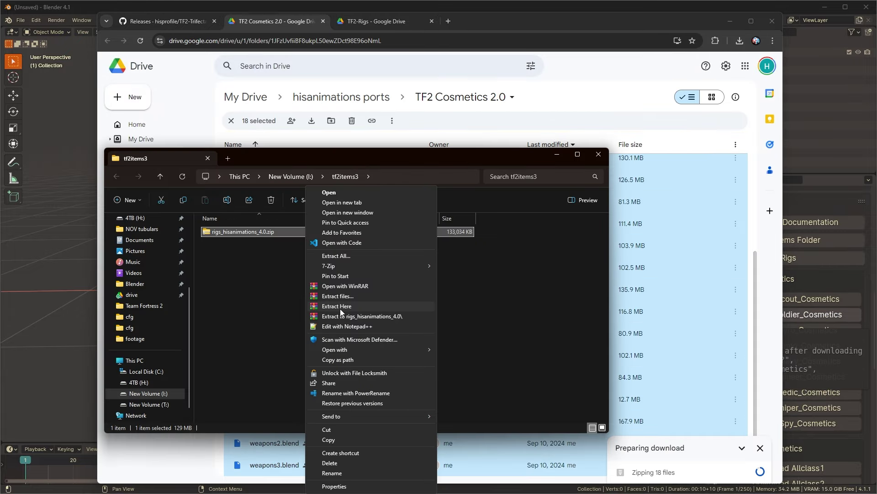
left_click(348, 314)
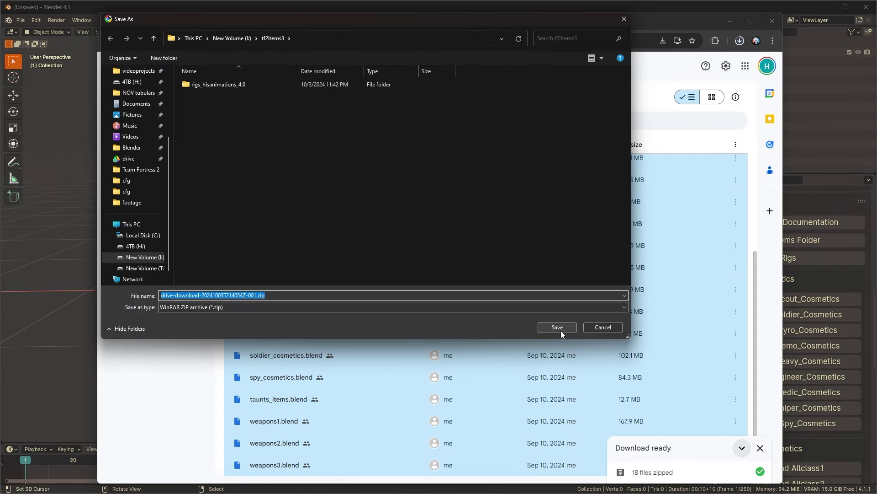
Save the zipped cosmetics download in I:\tf2items3 and replace both drive-download archives with their extracted contents
left_click(561, 329)
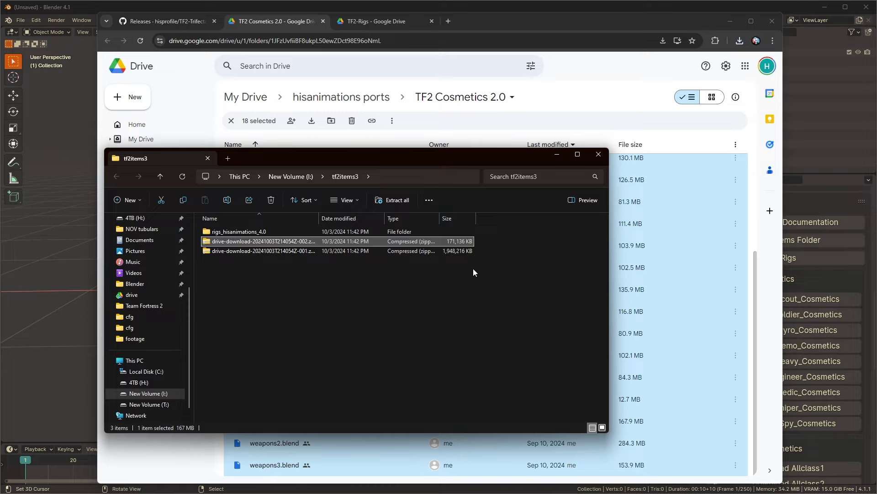
left_click_drag(465, 265, 380, 241)
right_click(379, 241)
left_click(426, 317)
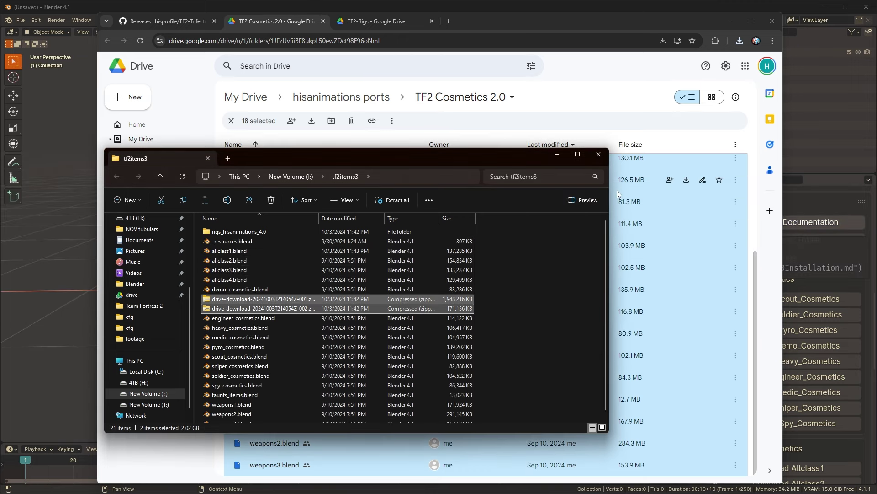
key("Delete")
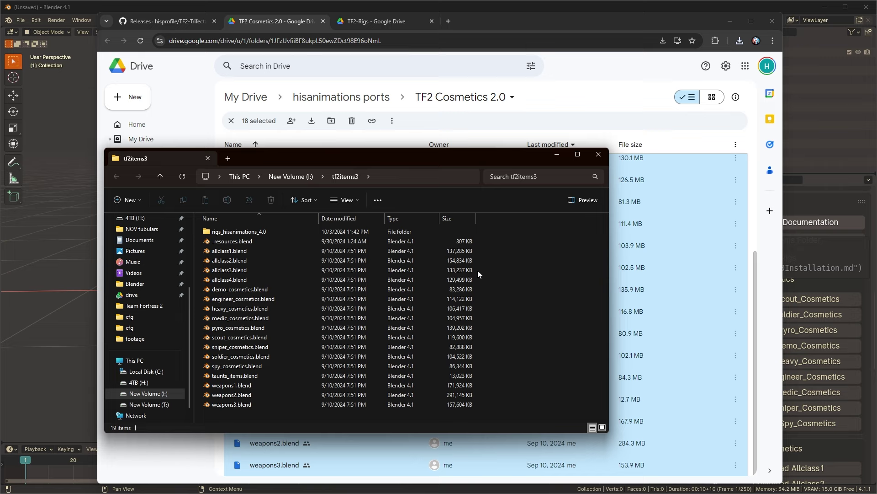
Set the TF2 Items Folder in the add-on's preferences to I:\tf2items3 and scan its .blend files
left_click(410, 175)
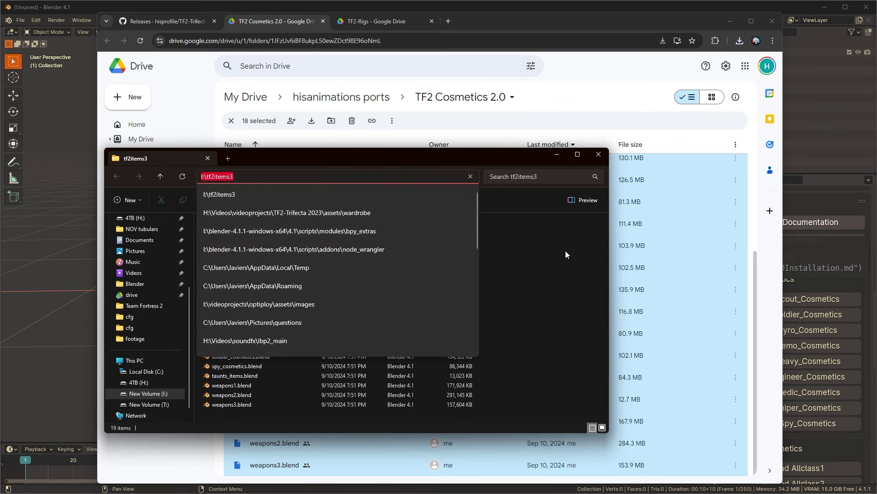
left_click(78, 15)
left_click(36, 20)
left_click(48, 148)
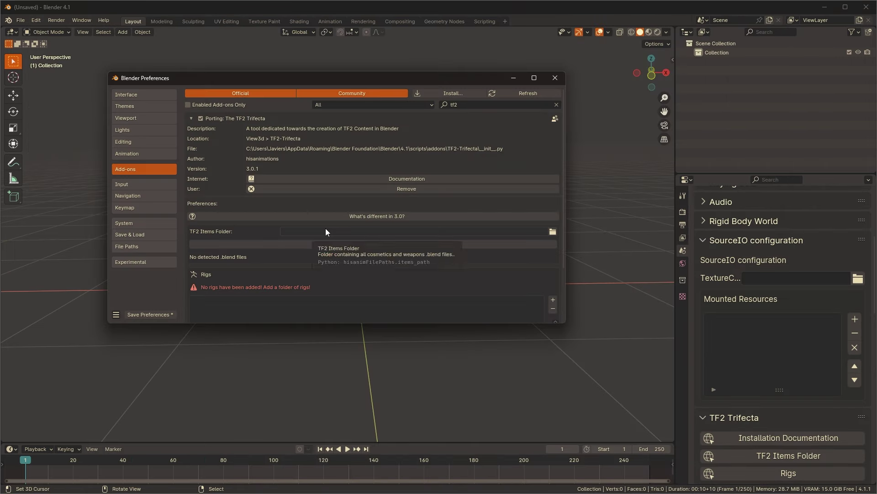
scroll(329, 238, "down", 3)
left_click(316, 189)
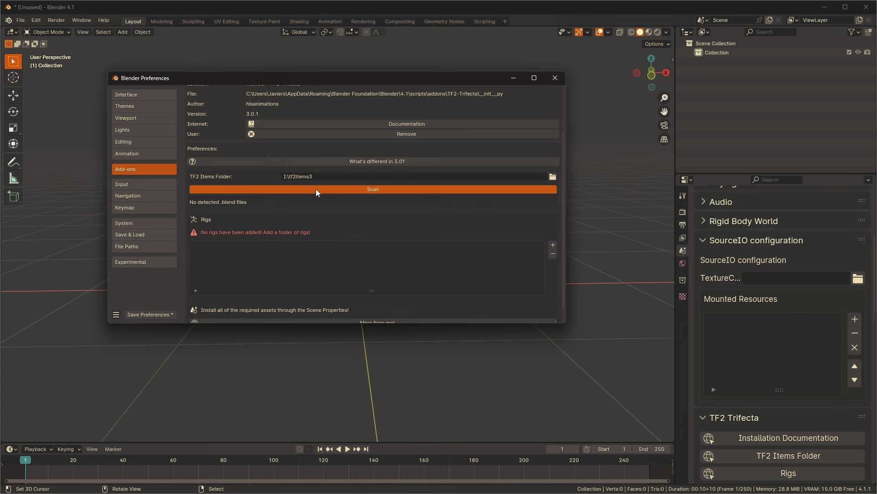
left_click(319, 214)
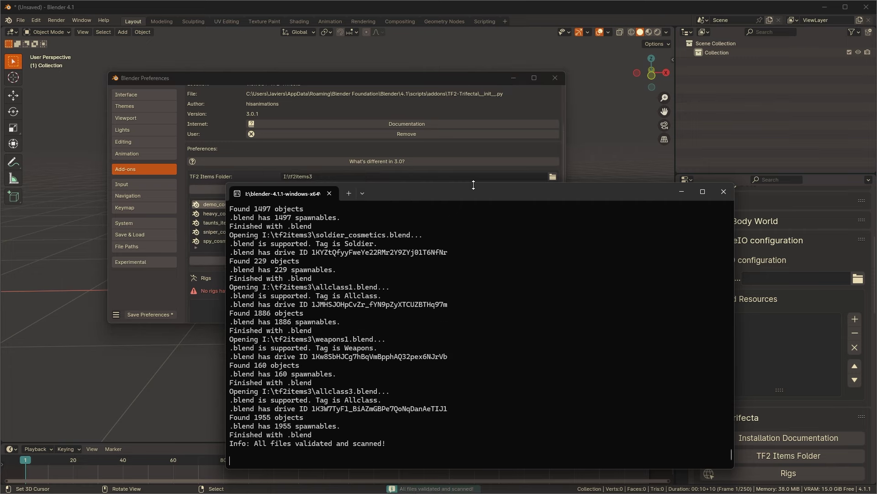
Add the folder I:\tf2items3\rigs_hisanimations_4.0 to the add-on's Rigs list
left_click(380, 87)
scroll(402, 239, "down", 4)
scroll(542, 277, "down", 3)
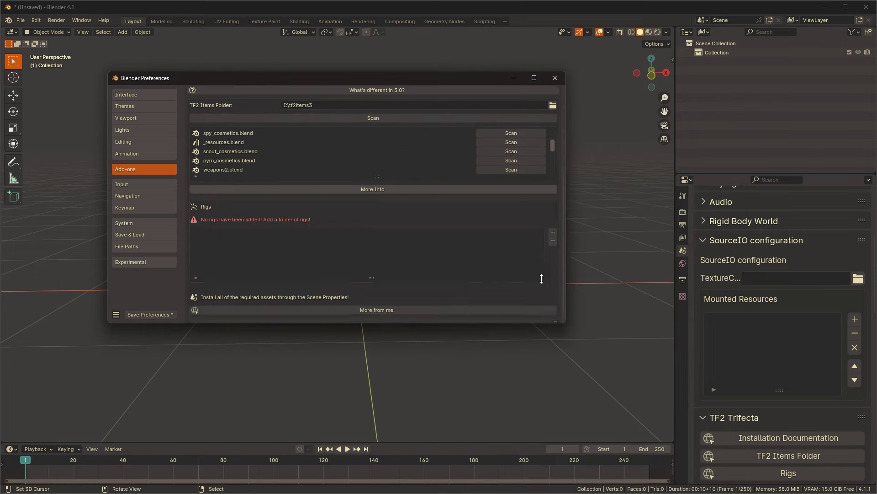
left_click(553, 232)
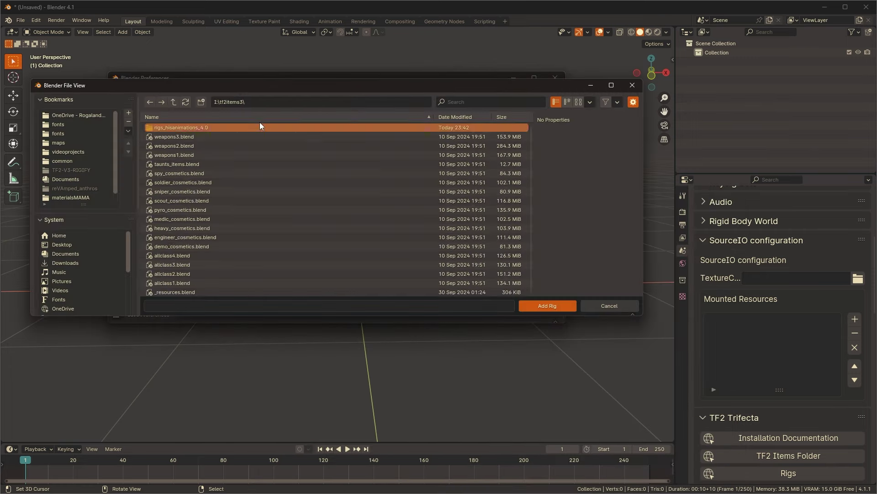
double_click(260, 125)
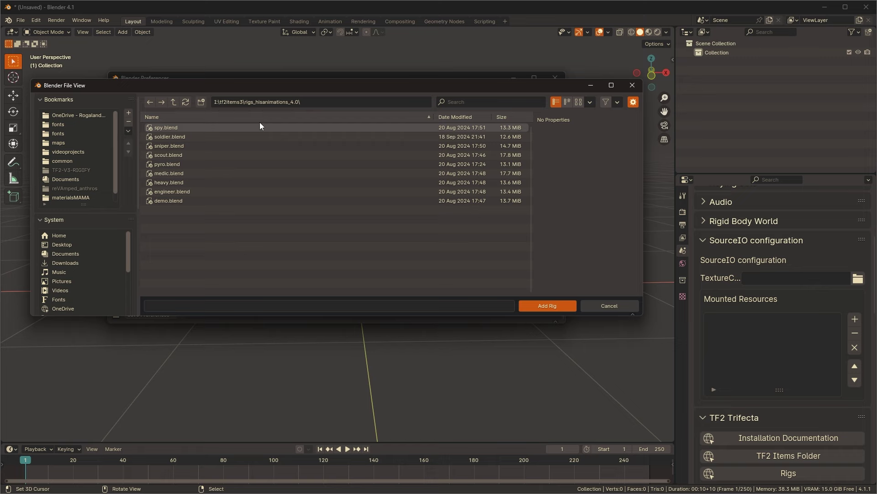
left_click(556, 305)
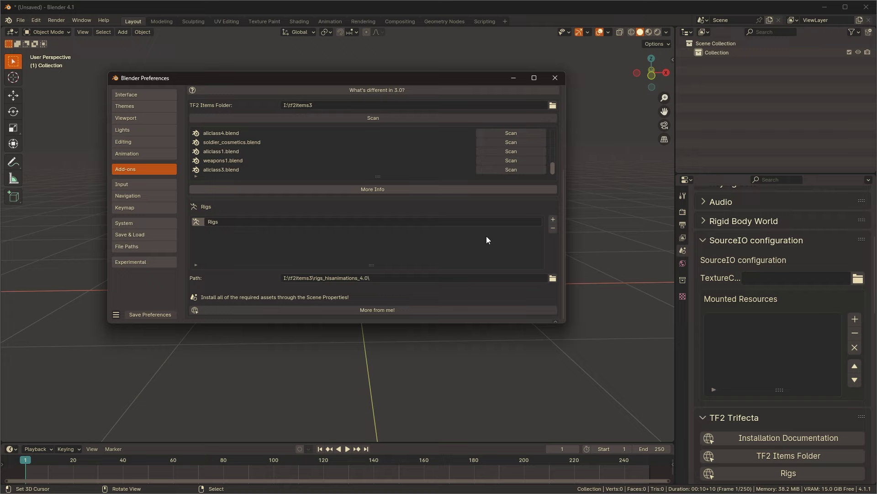
Close the preferences, show a widened TF2-Trifecta sidebar in the viewport, expand the Wardrobe's Search Results, and switch to the Merc Deployer tool
left_click(554, 78)
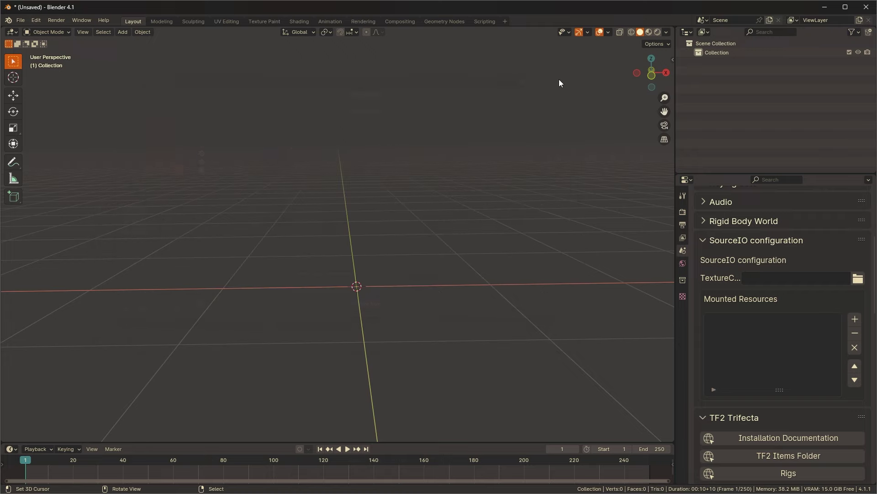
key("n")
left_click(670, 414)
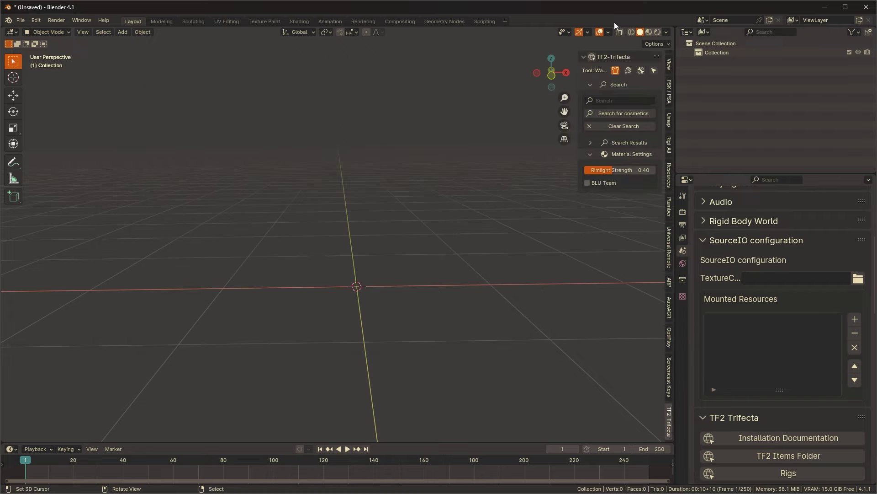
left_click_drag(581, 110, 507, 110)
left_click(572, 143)
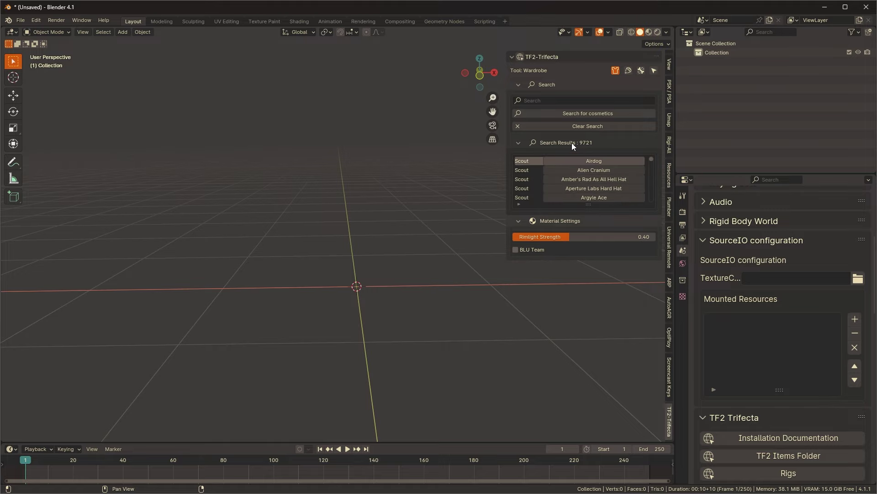
left_click(628, 70)
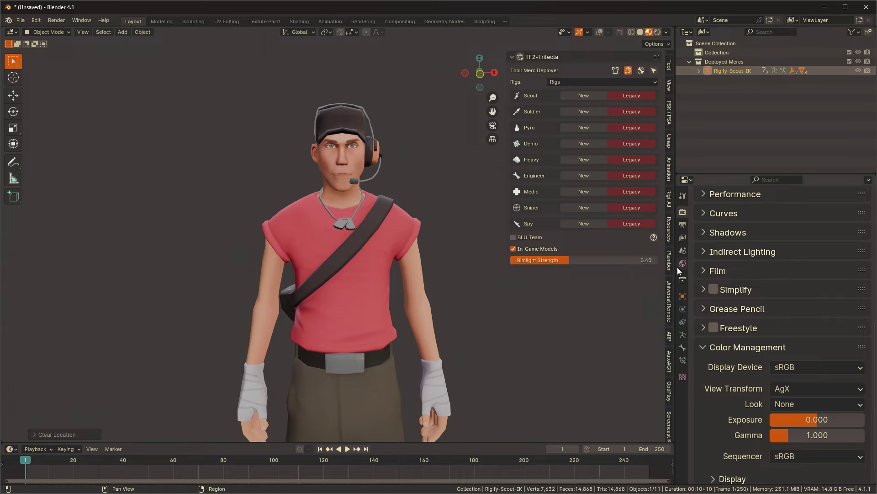
Set the scene's View Transform under Color Management to Standard
left_click_drag(677, 267, 669, 266)
left_click(823, 390)
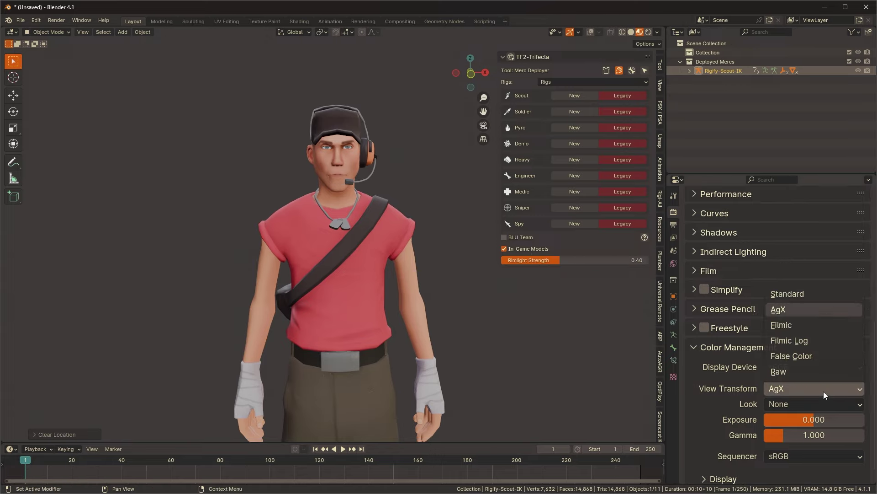
left_click(803, 292)
scroll(409, 273, "up", 1)
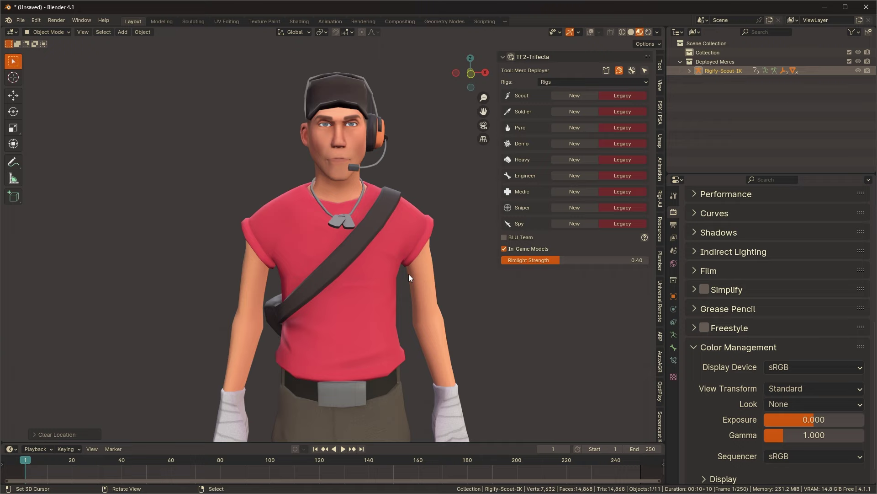
Compare the Scout rig's colours by switching the View Transform between AgX, Filmic and Standard, ending on Standard
left_click(800, 388)
left_click(789, 309)
left_click(797, 388)
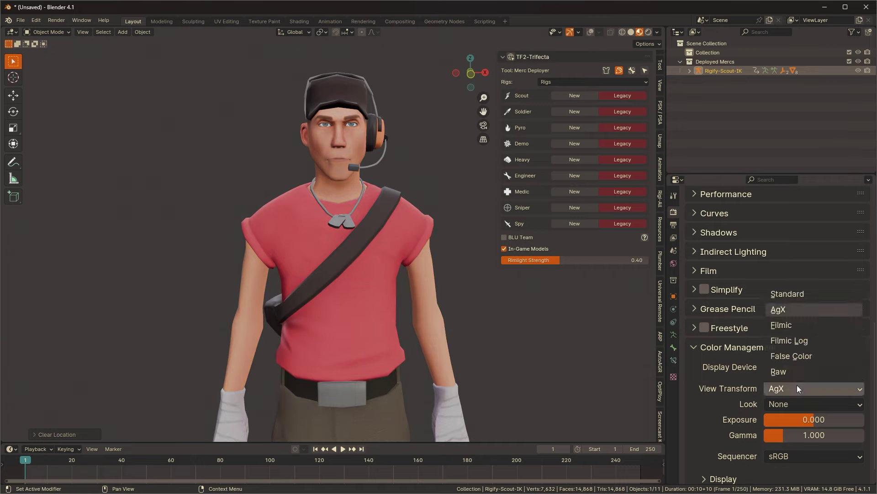
left_click(790, 293)
left_click(796, 388)
left_click(791, 324)
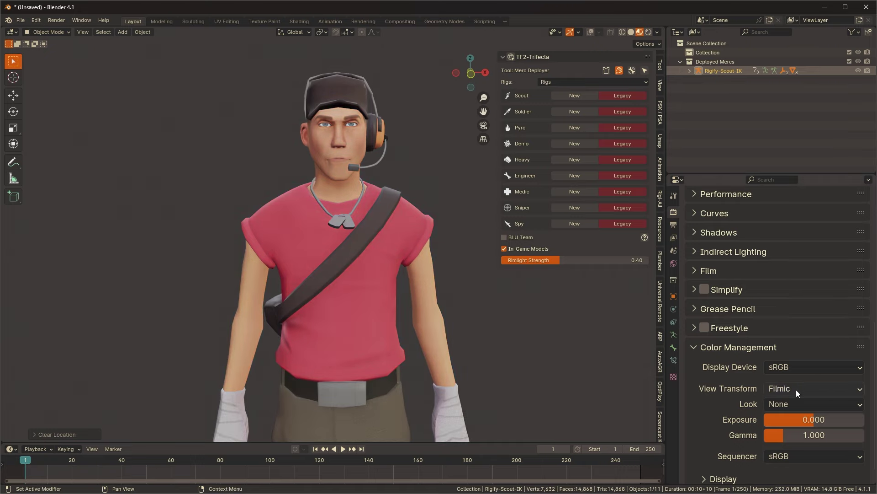
left_click(796, 390)
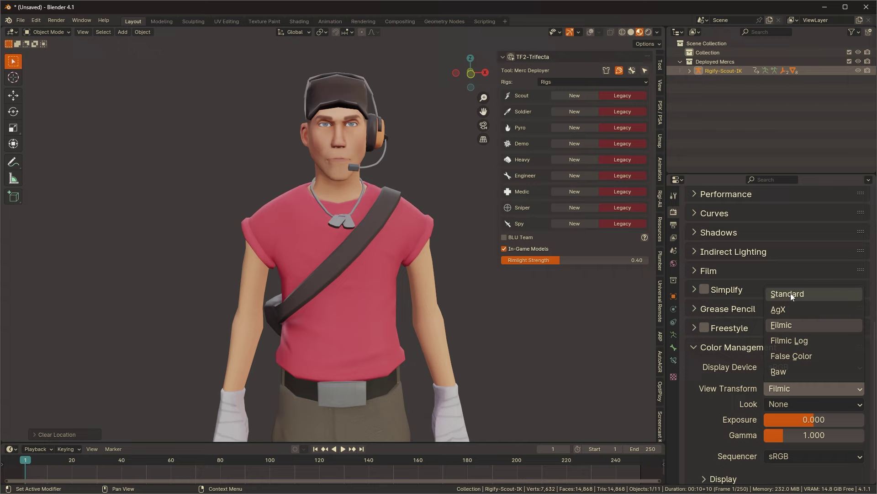
left_click(791, 293)
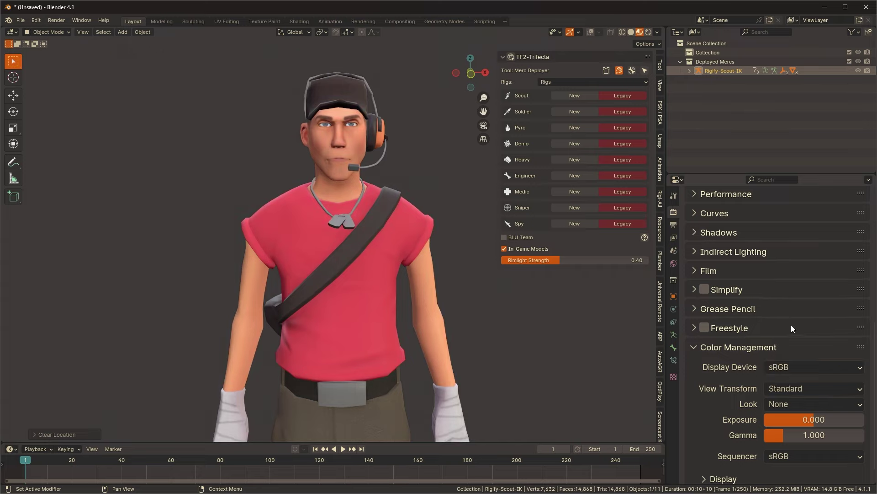
left_click(796, 388)
left_click(796, 310)
left_click(791, 387)
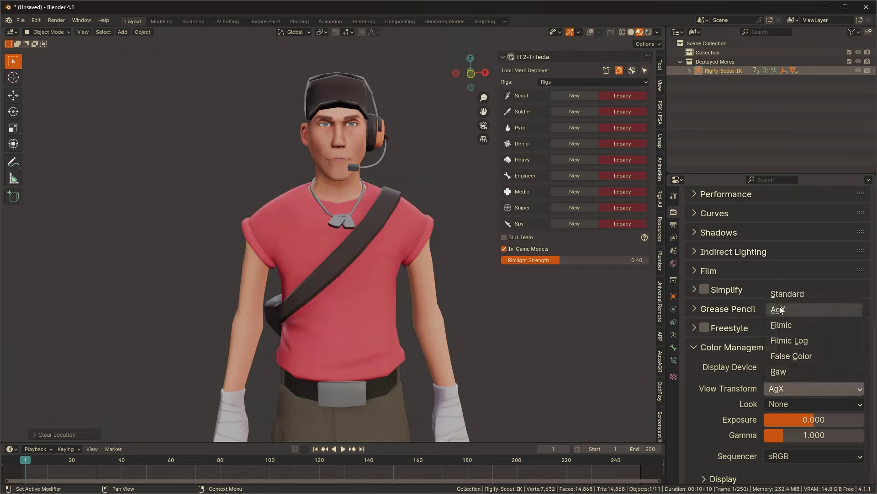
left_click(780, 295)
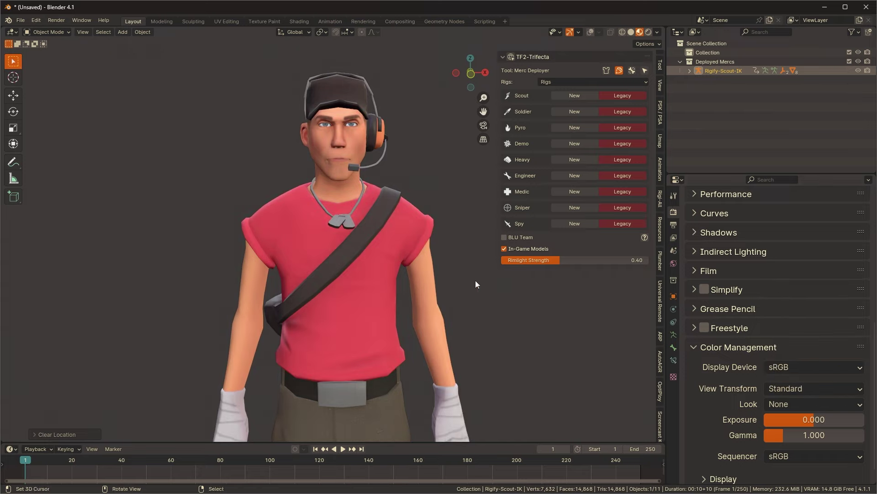
middle_click_drag(475, 280, 383, 239)
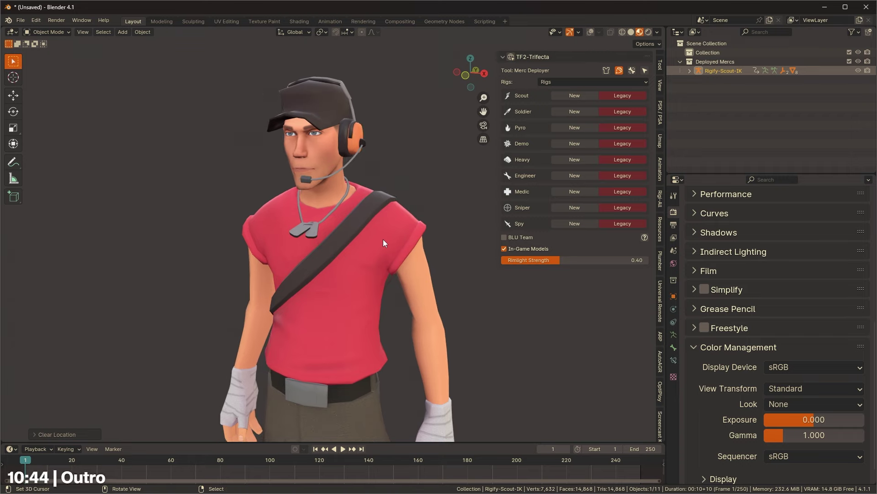